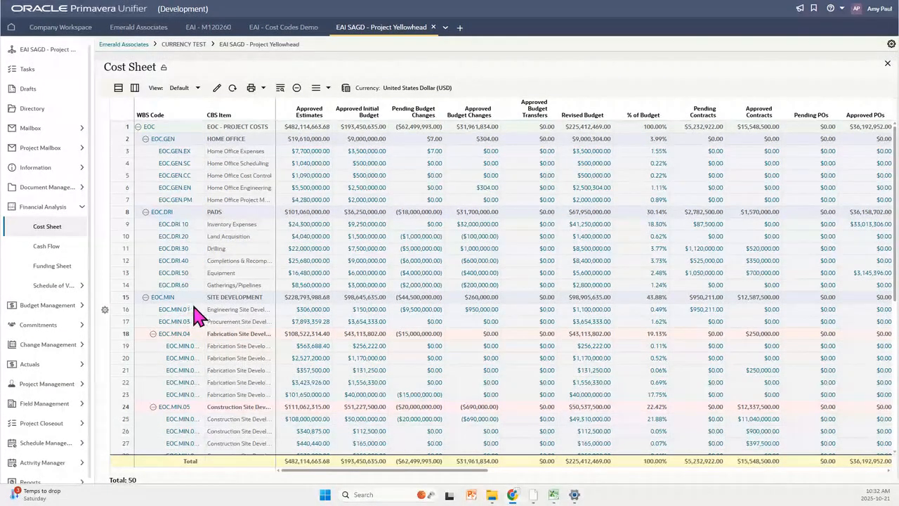
# Step: Open the cost code data definitions in the Company Workspace's data structure setup
pyautogui.click(54, 35)
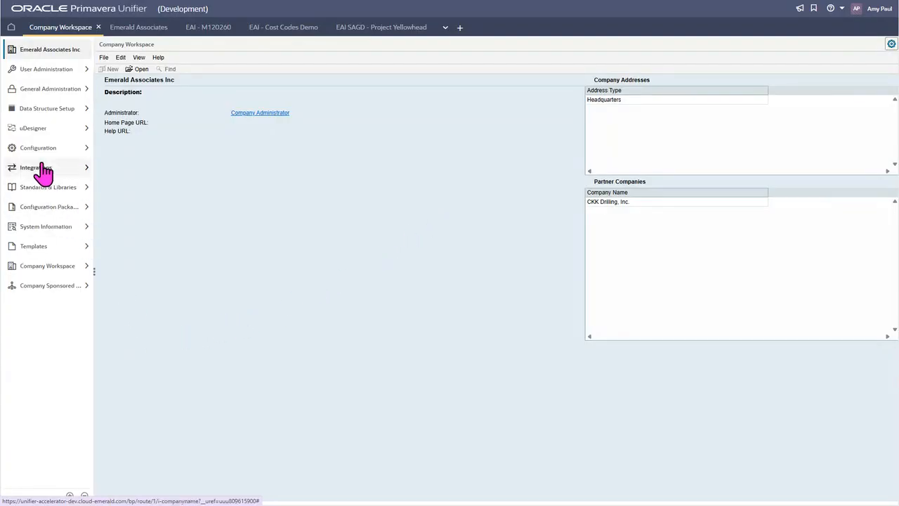
pyautogui.click(42, 109)
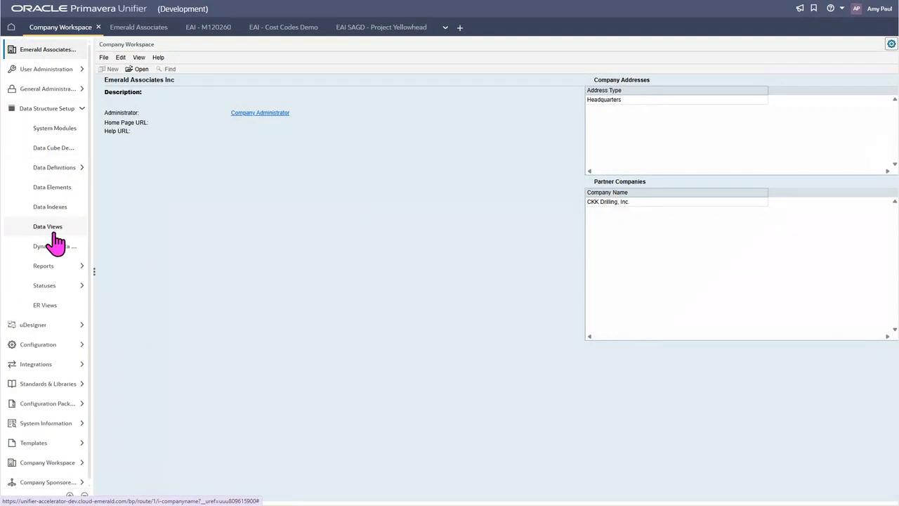
pyautogui.click(61, 169)
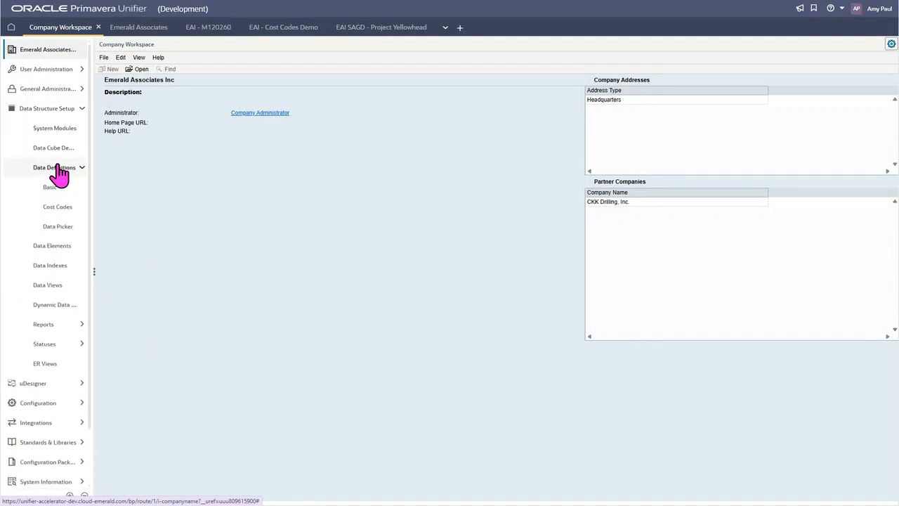
pyautogui.click(62, 211)
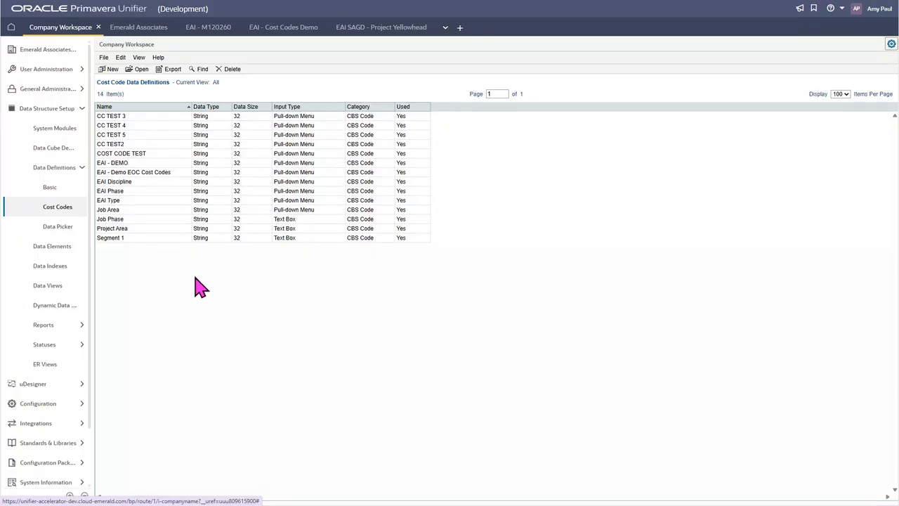
# Step: Set up a new cost code data definition named DEMO - DISCIPLINE with label Ddiscipline and input type Pull-down Menu
pyautogui.click(108, 69)
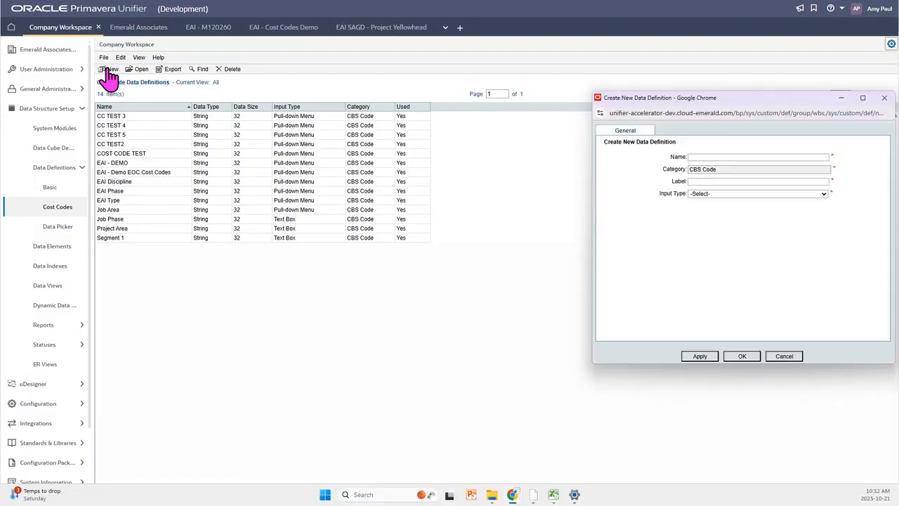
pyautogui.moveTo(726, 97); pyautogui.dragTo(491, 113)
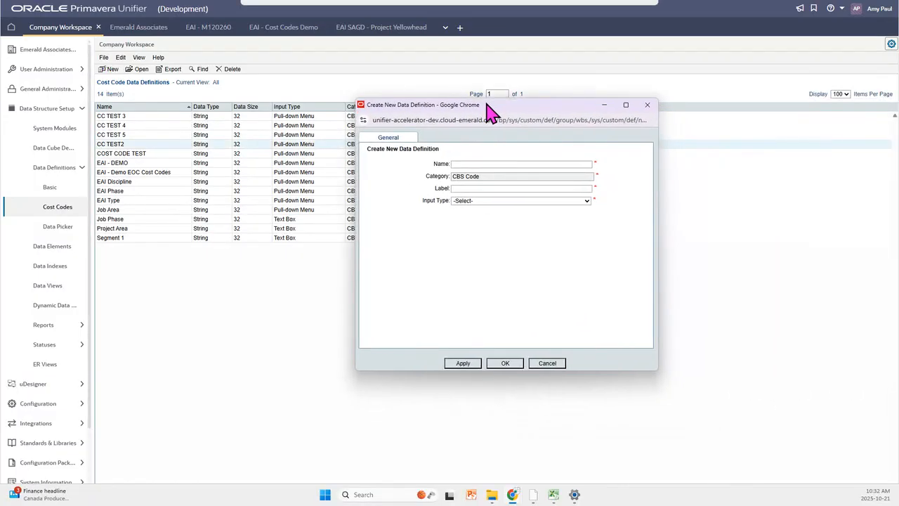
pyautogui.click(485, 166)
pyautogui.write('DEMO - DISCIPLINE')
pyautogui.click(488, 188)
pyautogui.write('Disci')
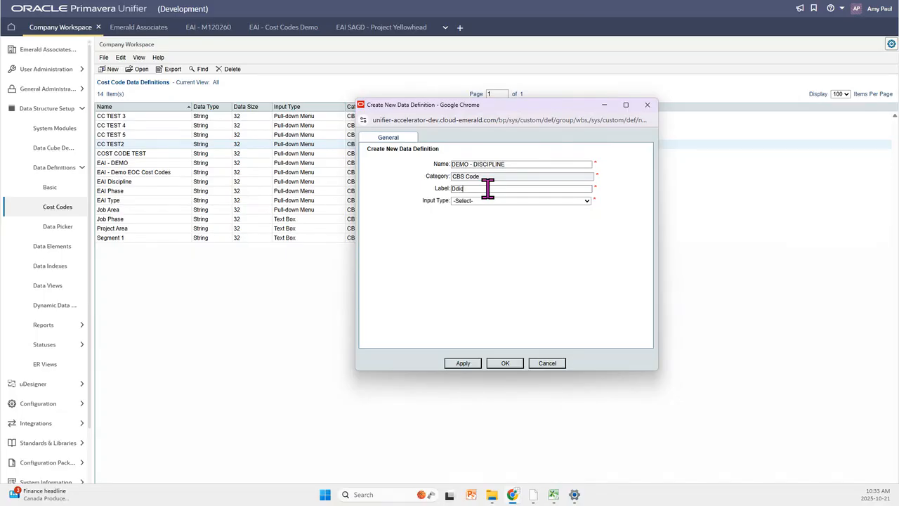
pyautogui.write('scipline')
pyautogui.click(501, 204)
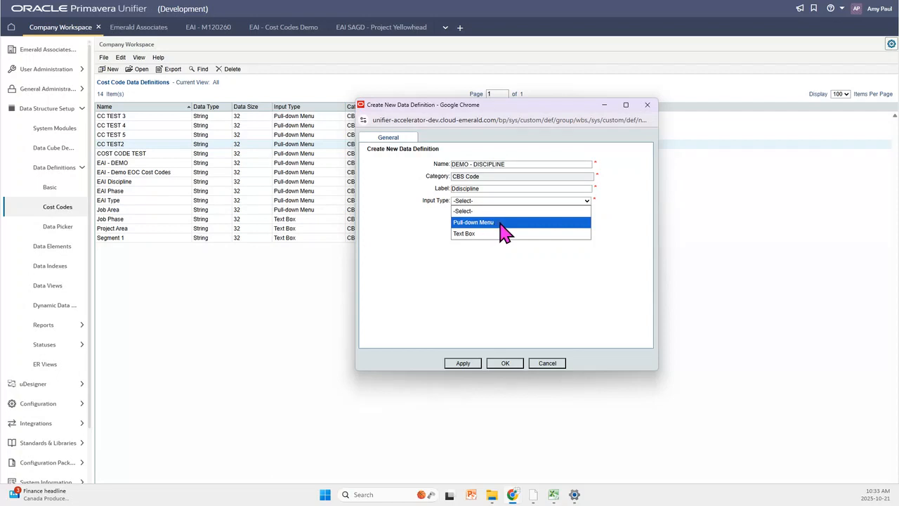
pyautogui.click(500, 223)
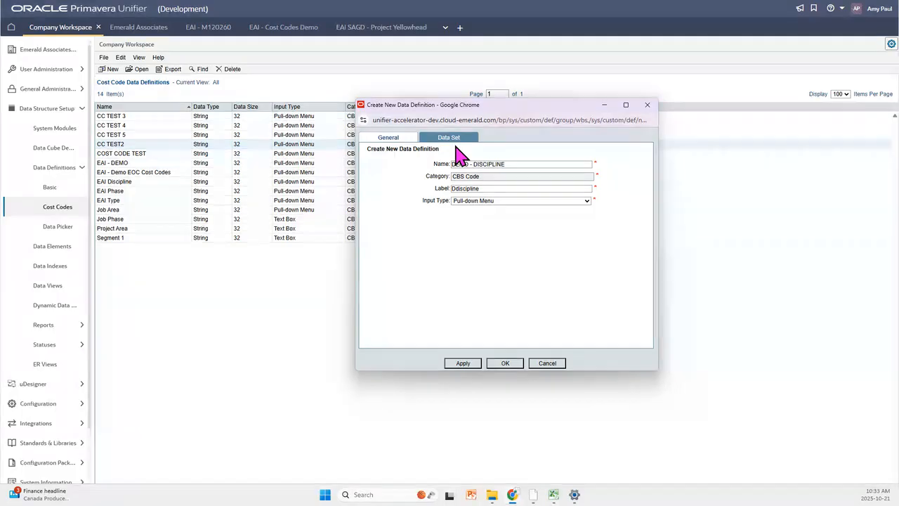
# Step: Add an active data set row with value 999 and label Labour, and remove it again
pyautogui.click(451, 140)
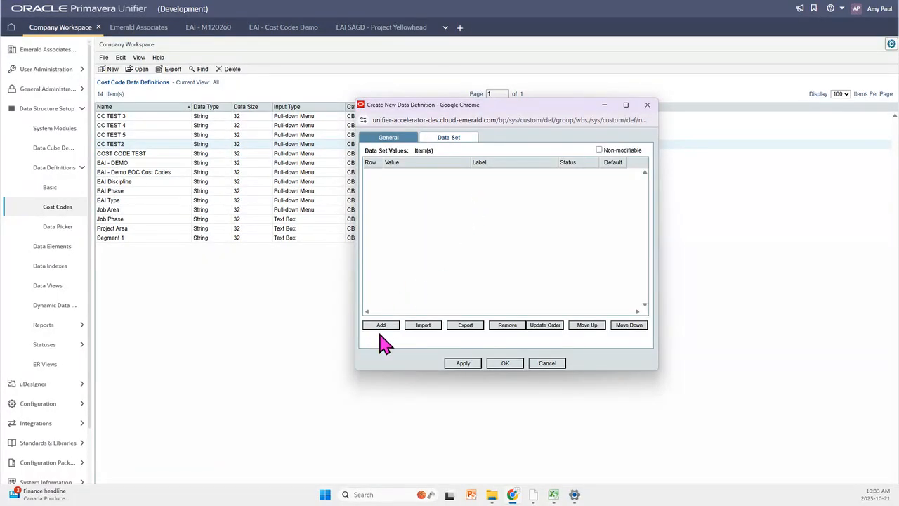
pyautogui.click(383, 326)
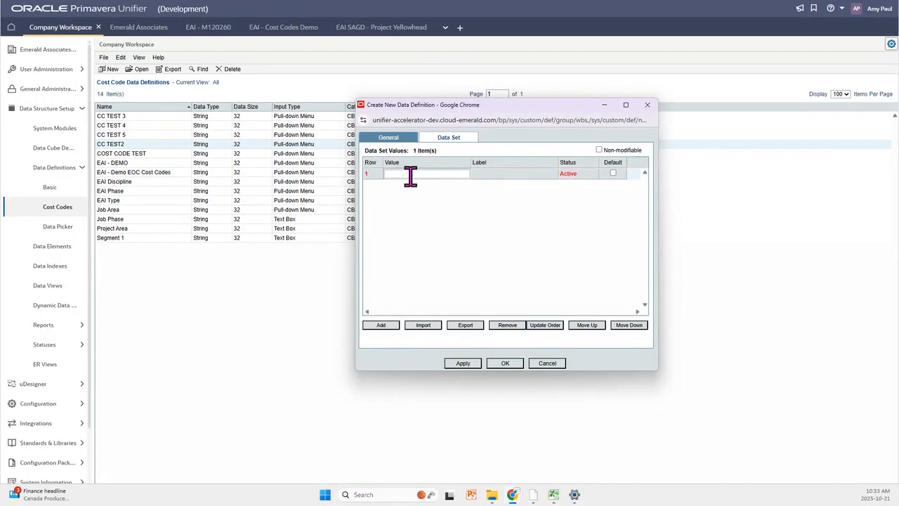
pyautogui.write('999')
pyautogui.click(484, 175)
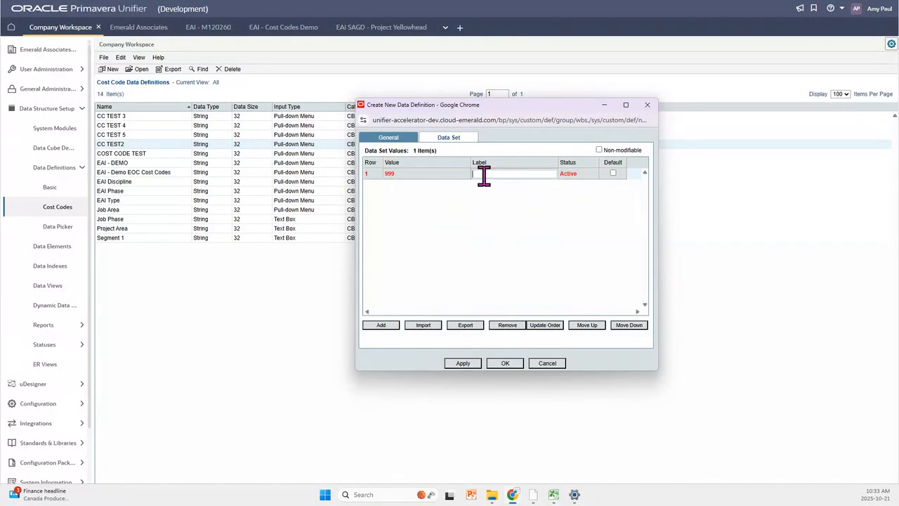
pyautogui.write('Label')
pyautogui.write('r')
pyautogui.click(580, 177)
pyautogui.click(590, 180)
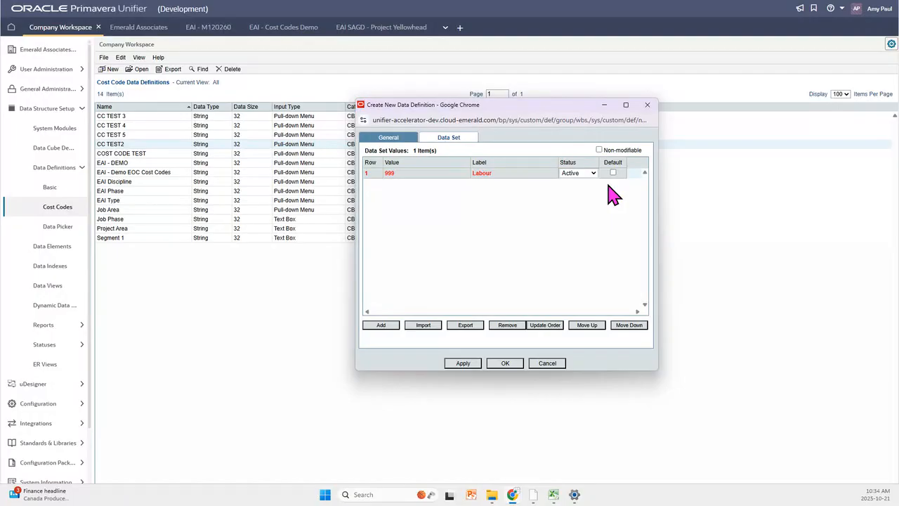
pyautogui.click(508, 324)
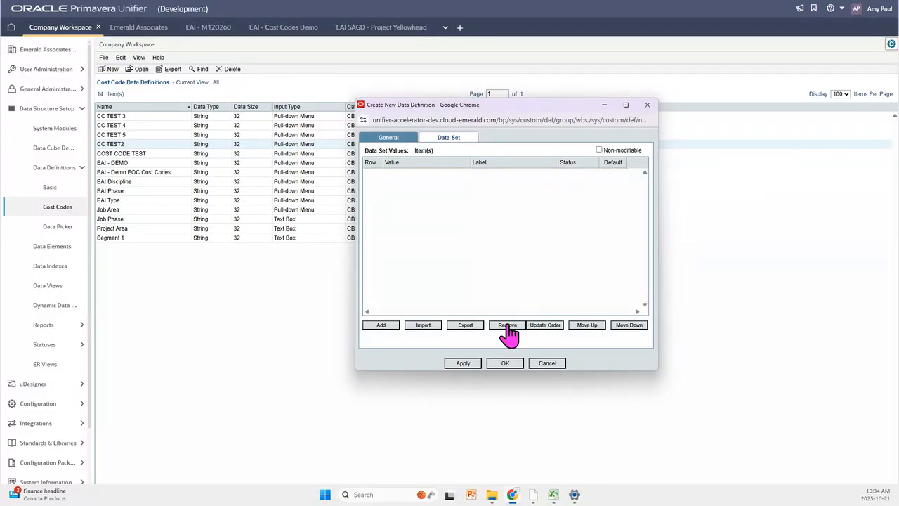
pyautogui.click(463, 363)
# Step: Open the EAI Discipline Cost Codes file from the Cost Sheets Webinar folder in Excel and examine its code and description columns
pyautogui.click(492, 493)
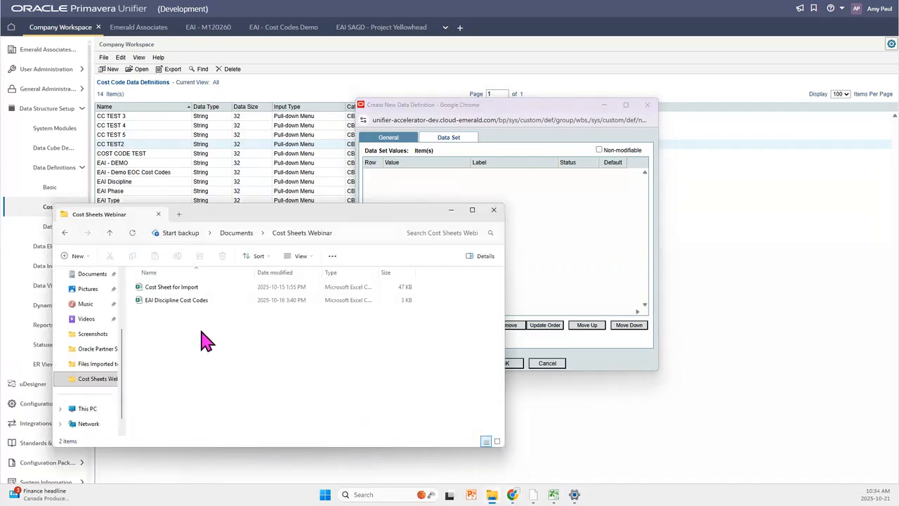
pyautogui.doubleClick(191, 300)
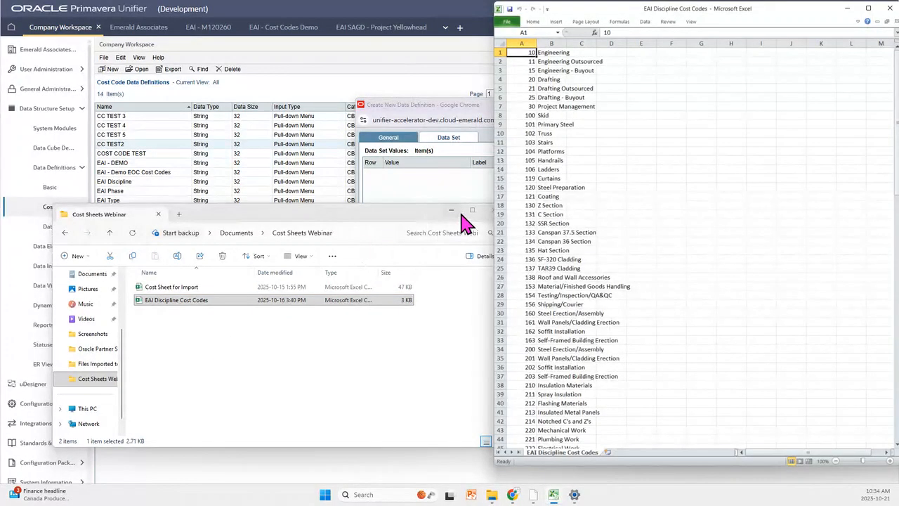
pyautogui.click(452, 211)
pyautogui.moveTo(569, 10); pyautogui.dragTo(453, 20)
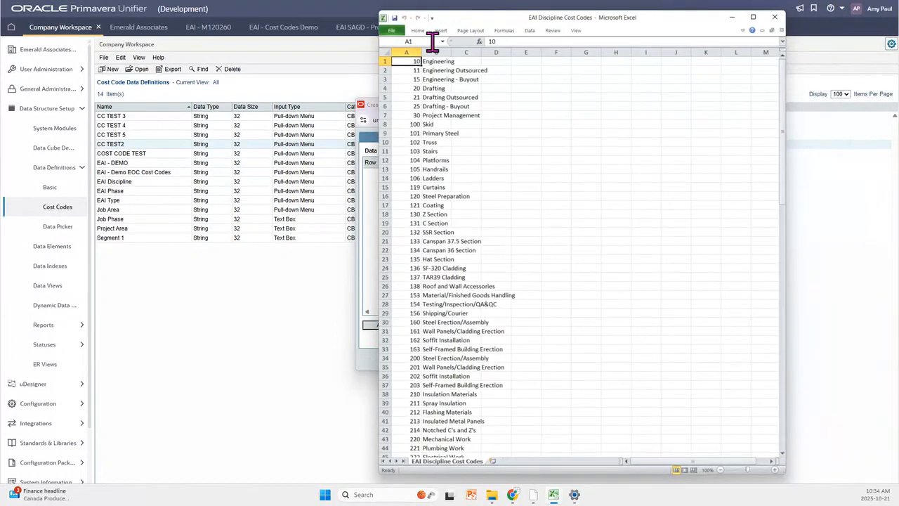
pyautogui.moveTo(421, 52); pyautogui.dragTo(455, 52)
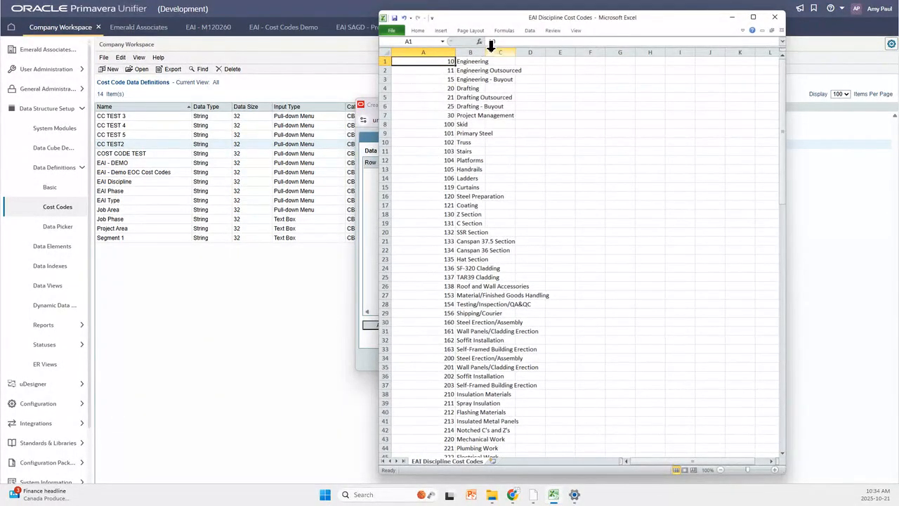
pyautogui.moveTo(486, 54); pyautogui.dragTo(548, 54)
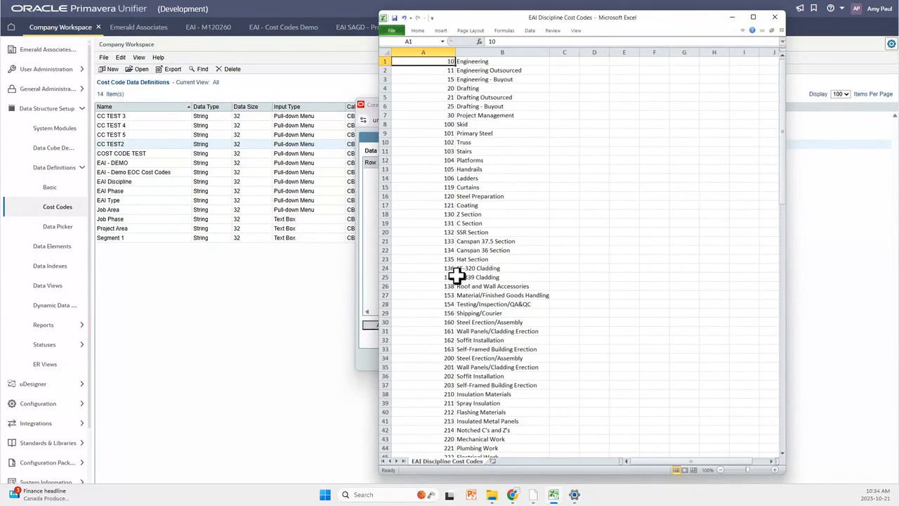
pyautogui.click(735, 17)
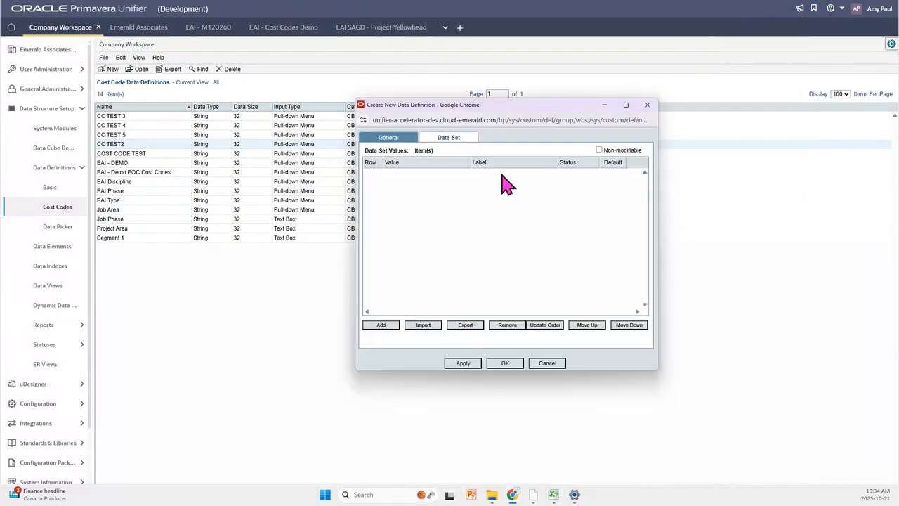
# Step: Import the EAI Discipline Cost Codes file into the data set, and close the new definition without saving after reviewing the values
pyautogui.click(427, 325)
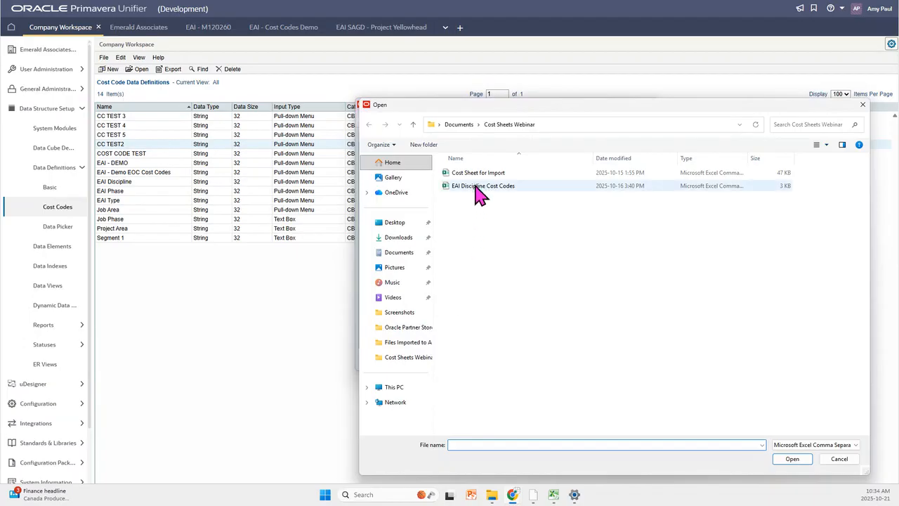
pyautogui.click(476, 187)
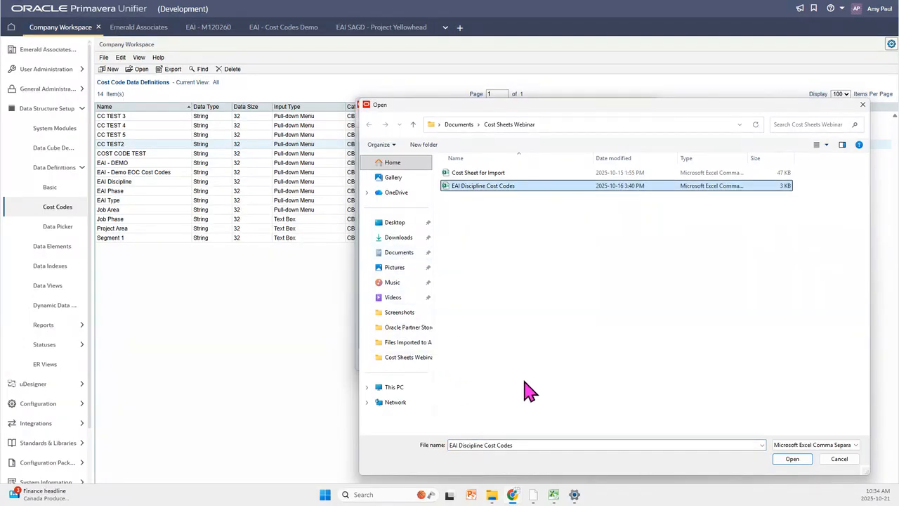
pyautogui.click(796, 459)
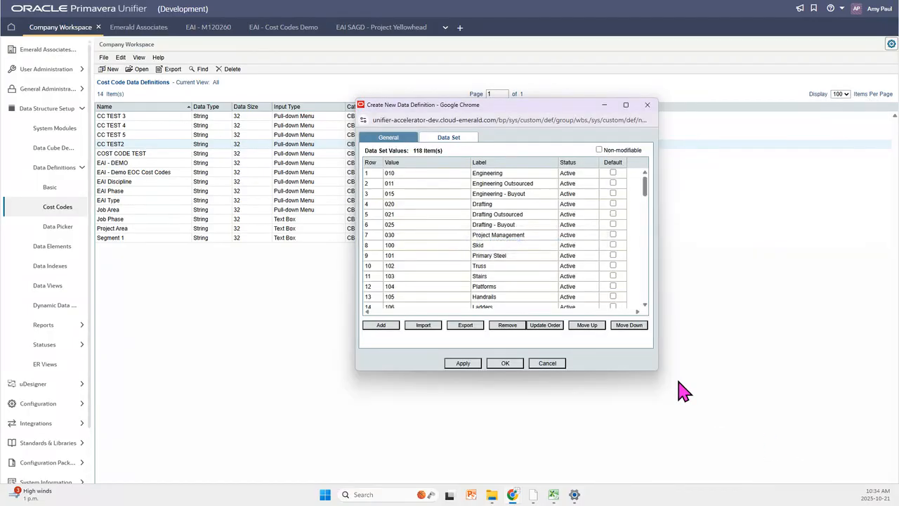
pyautogui.moveTo(658, 369); pyautogui.dragTo(687, 405)
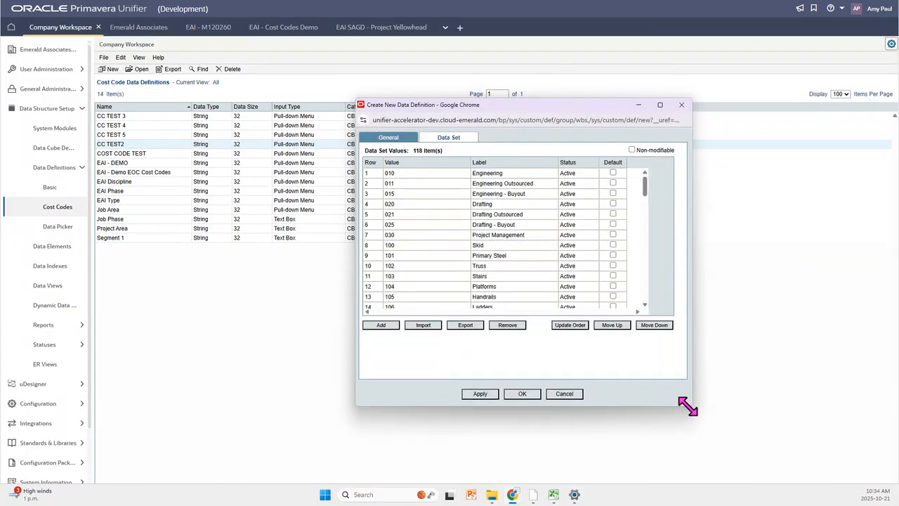
pyautogui.moveTo(646, 181); pyautogui.dragTo(649, 317)
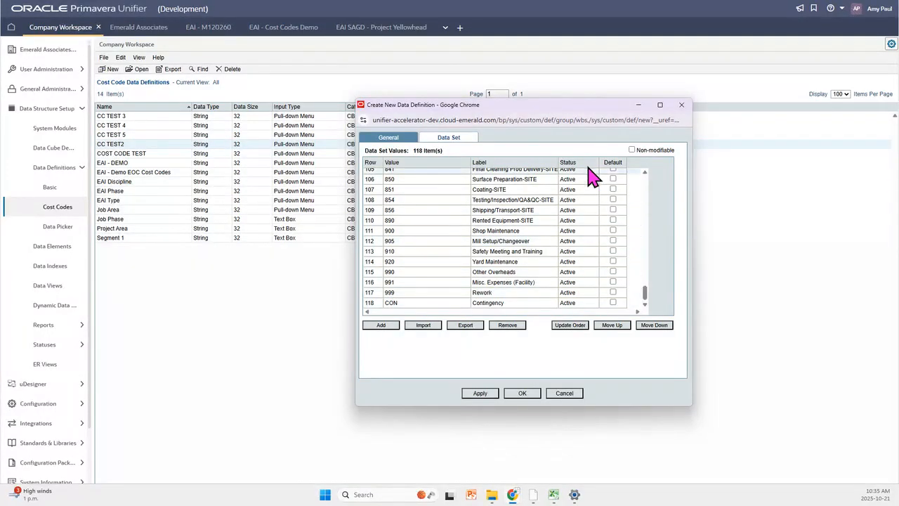
pyautogui.click(683, 105)
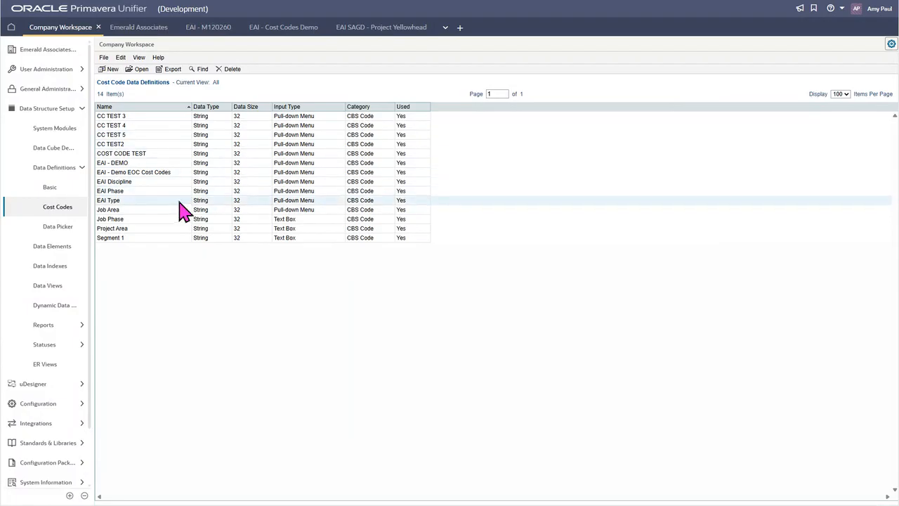
# Step: Open the EAI Type cost code definition, examine its data set values and labels, and close it
pyautogui.doubleClick(133, 201)
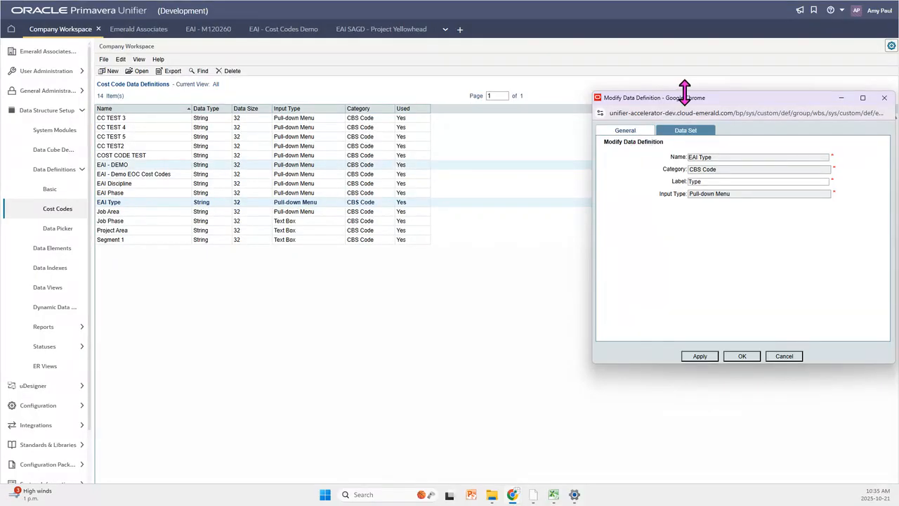
pyautogui.moveTo(688, 99); pyautogui.dragTo(394, 104)
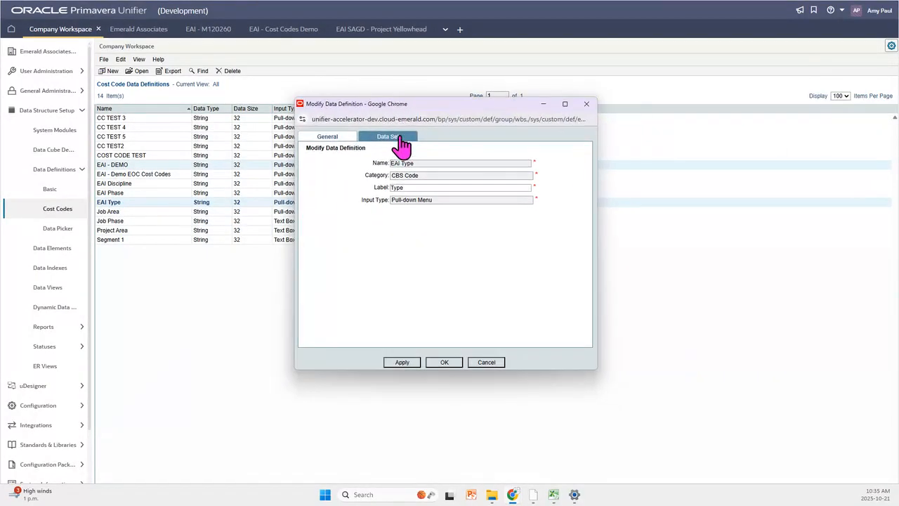
pyautogui.click(399, 137)
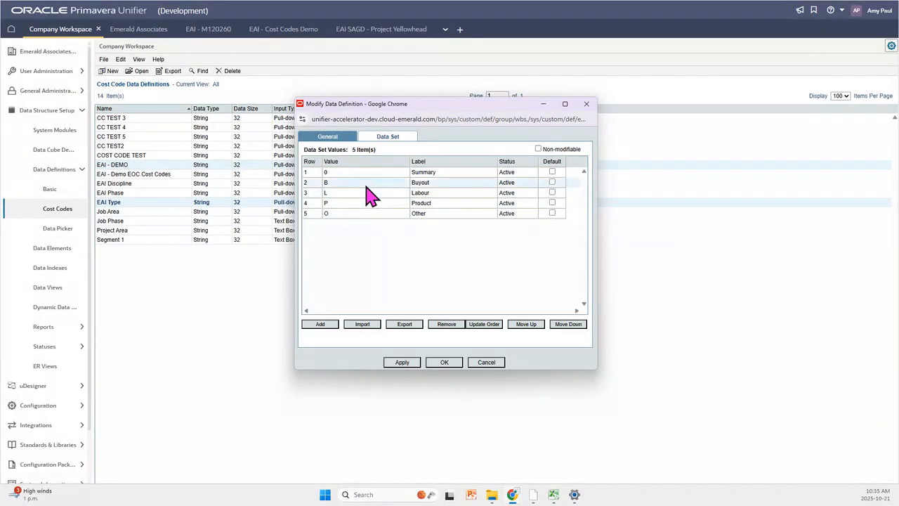
pyautogui.click(587, 105)
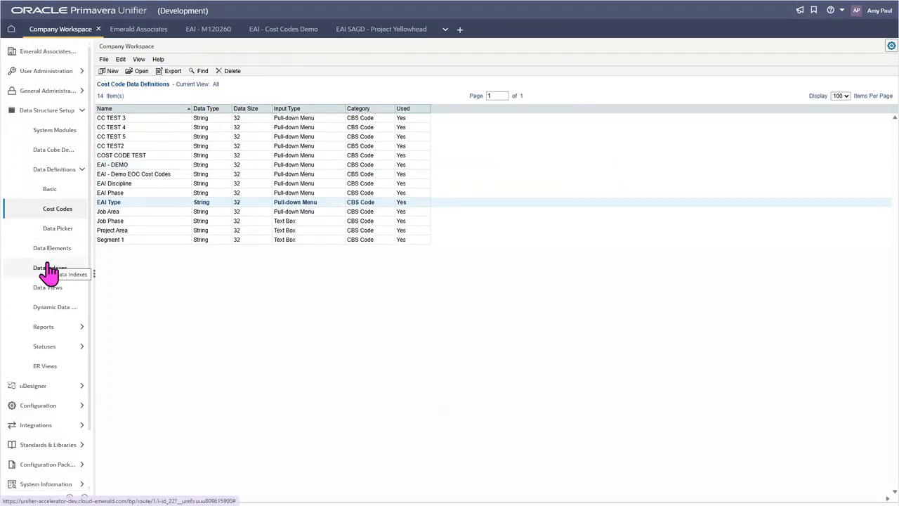
# Step: Open the company's Cost Sheets templates list
pyautogui.scroll(-3, 48, 271)
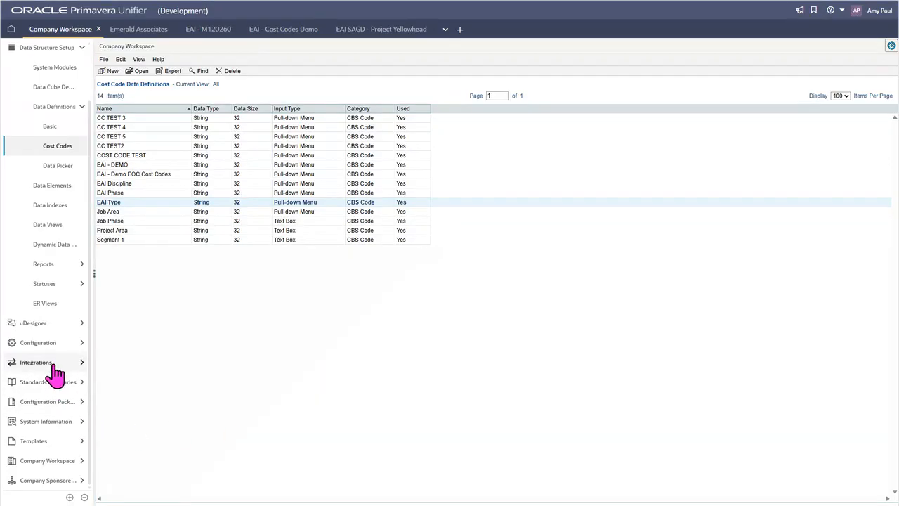
pyautogui.click(44, 453)
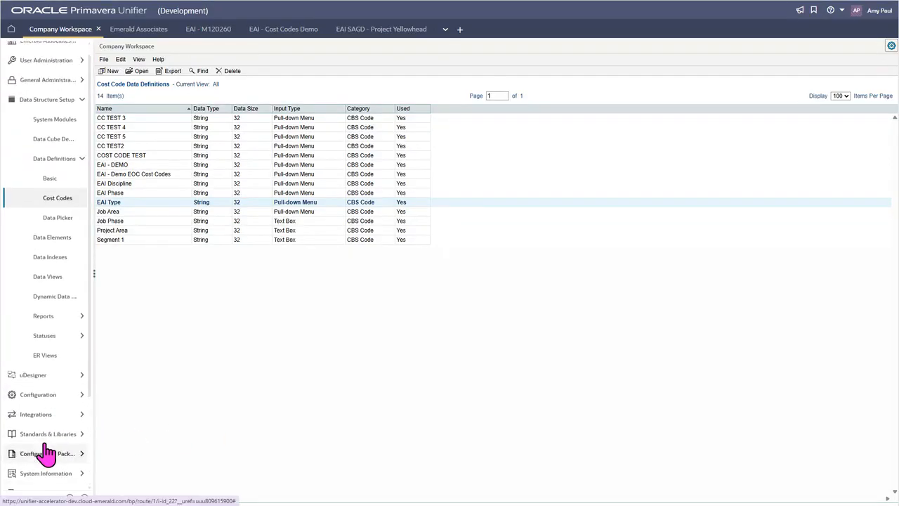
pyautogui.scroll(-1, 46, 316)
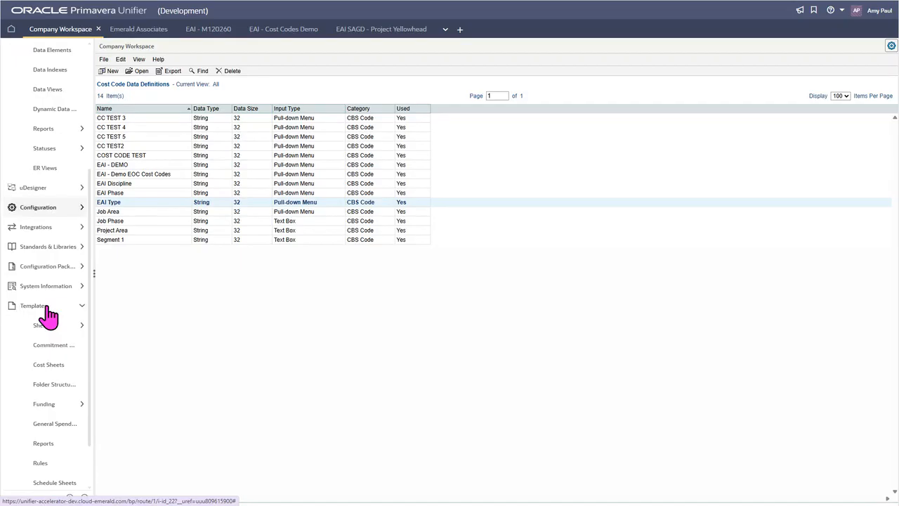
pyautogui.click(52, 371)
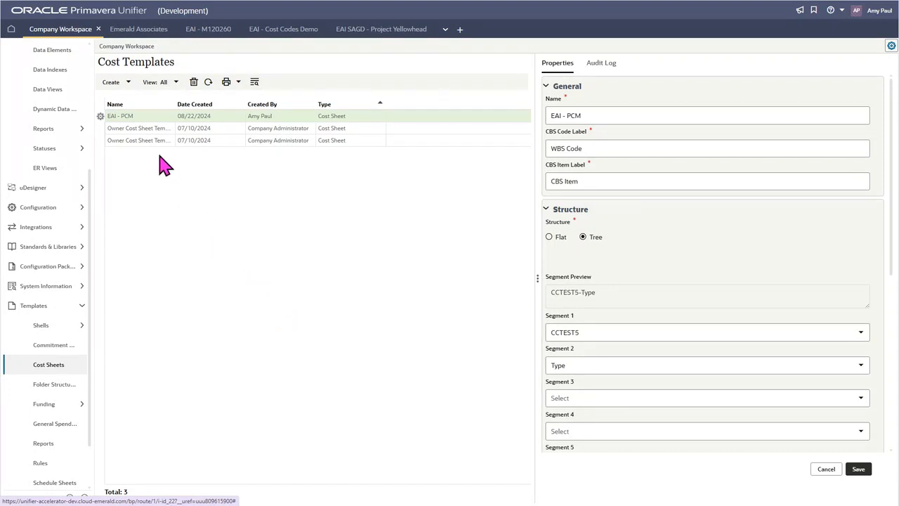
# Step: Start a new cost sheet template named Cost Sheet Demo
pyautogui.click(129, 83)
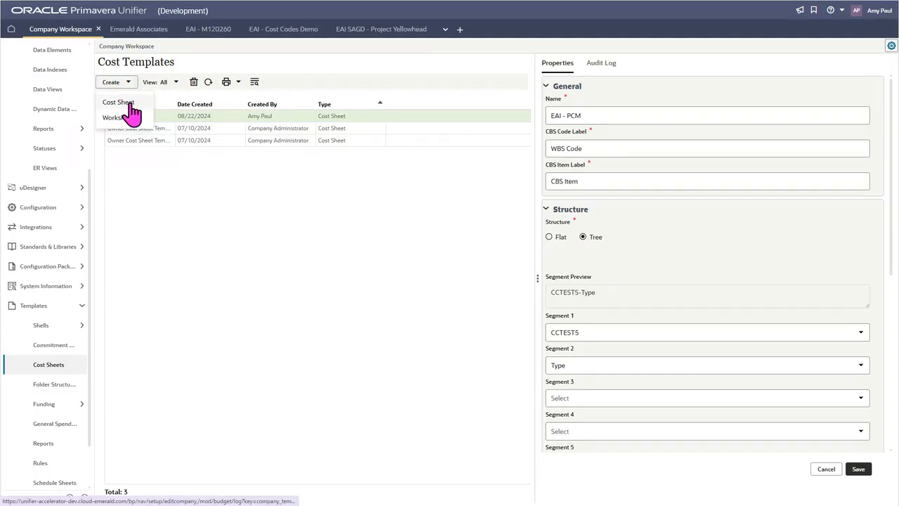
pyautogui.click(125, 102)
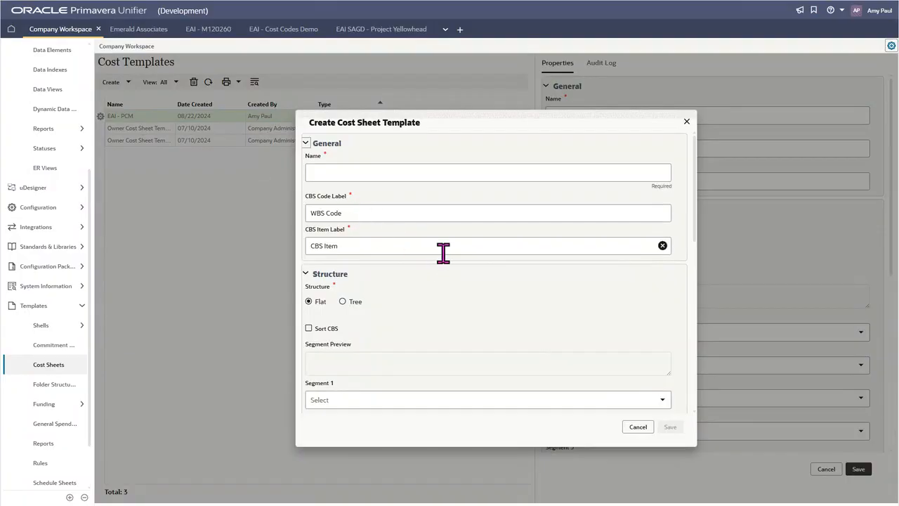
pyautogui.click(402, 172)
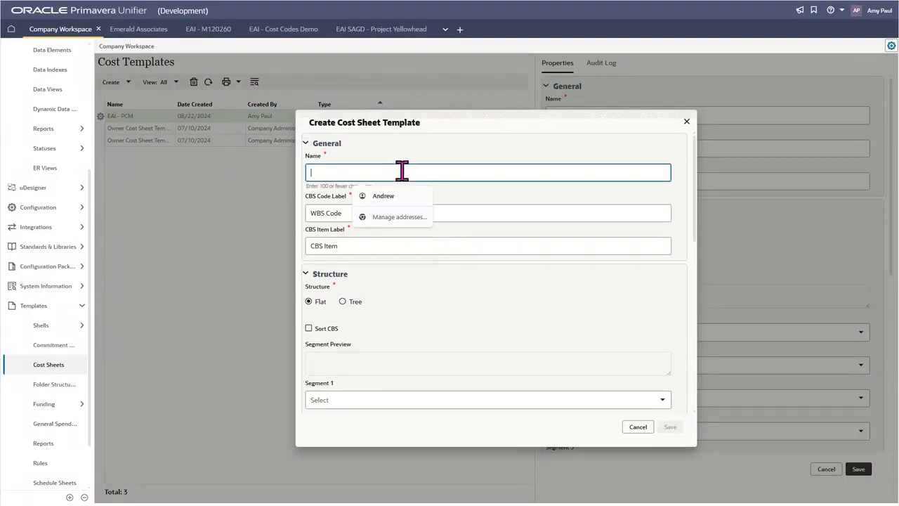
pyautogui.write('Cost Sheet ')
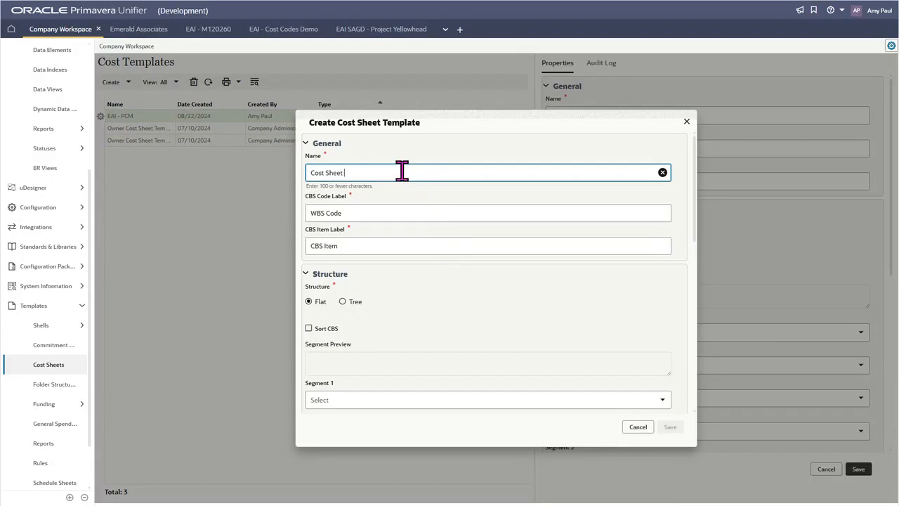
pyautogui.write('Demo')
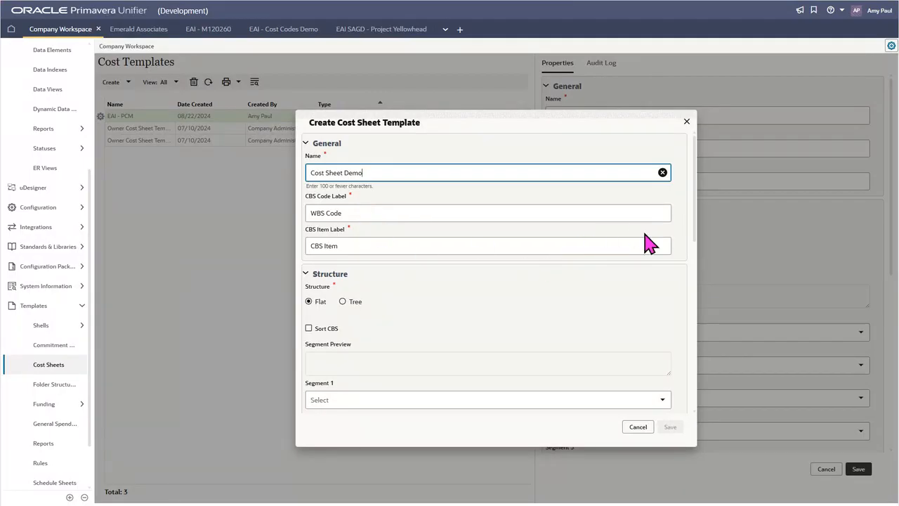
# Step: Set the template's structure to Tree with Ddiscipline as Segment 1 and Type as Segment 2, and save the template
pyautogui.moveTo(694, 223); pyautogui.dragTo(693, 272)
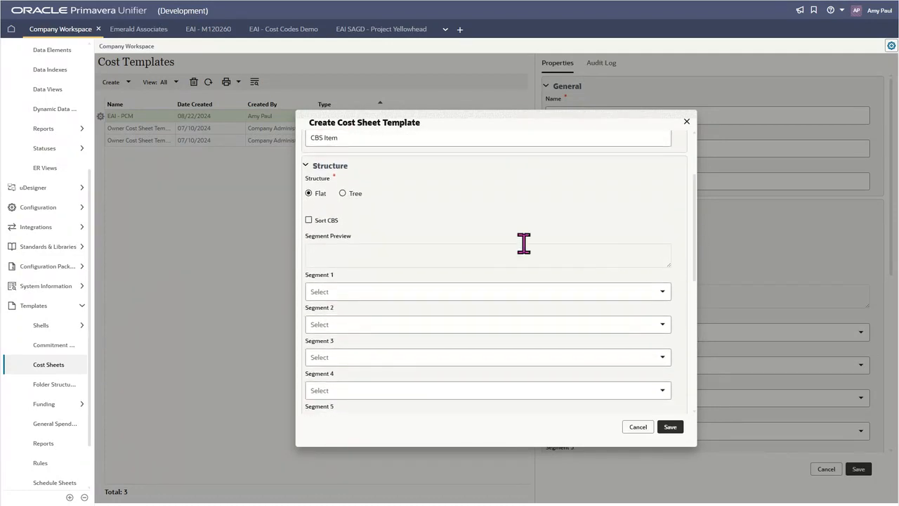
pyautogui.click(342, 194)
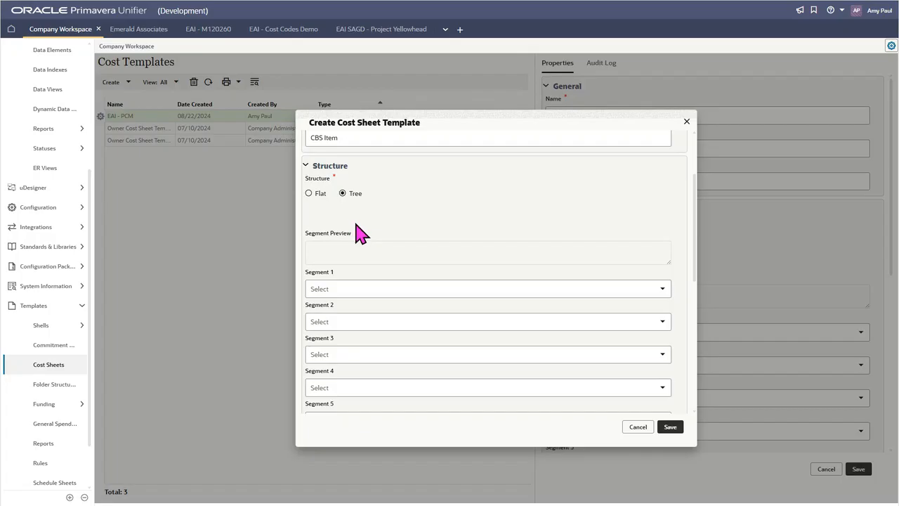
pyautogui.scroll(-1, 360, 234)
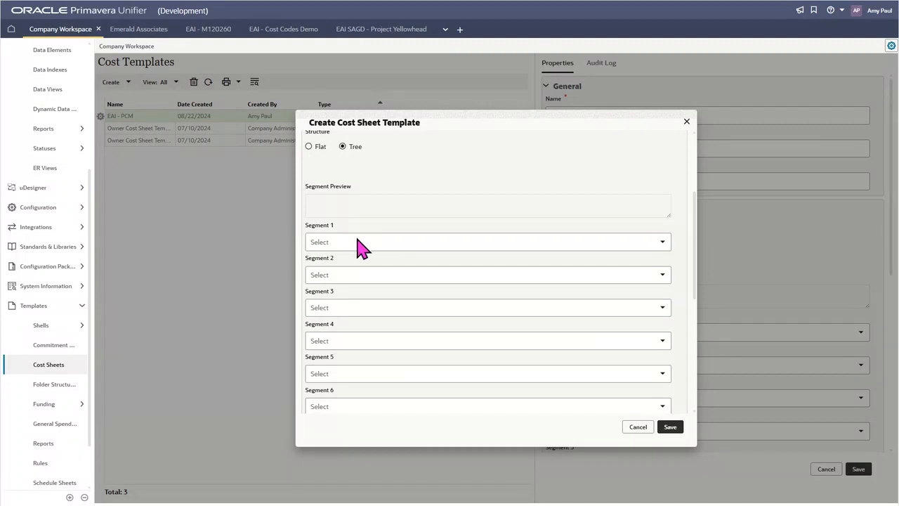
pyautogui.click(359, 243)
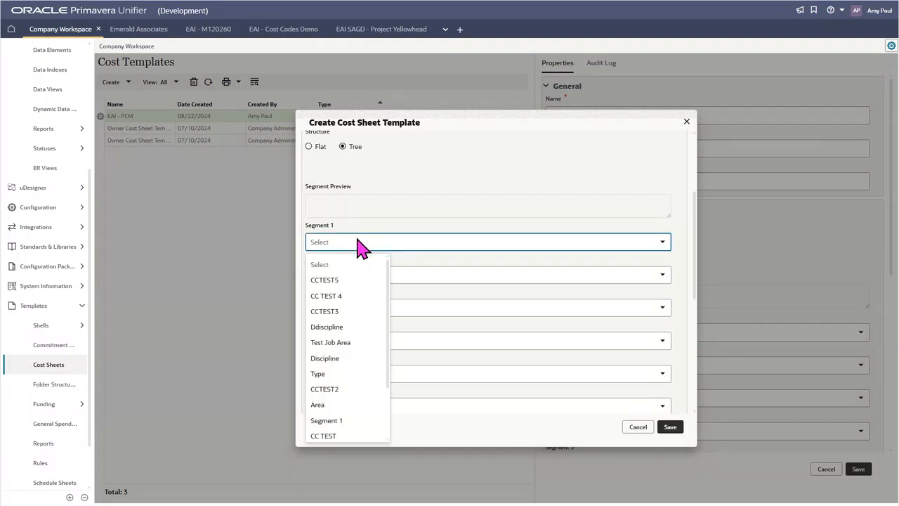
pyautogui.click(339, 326)
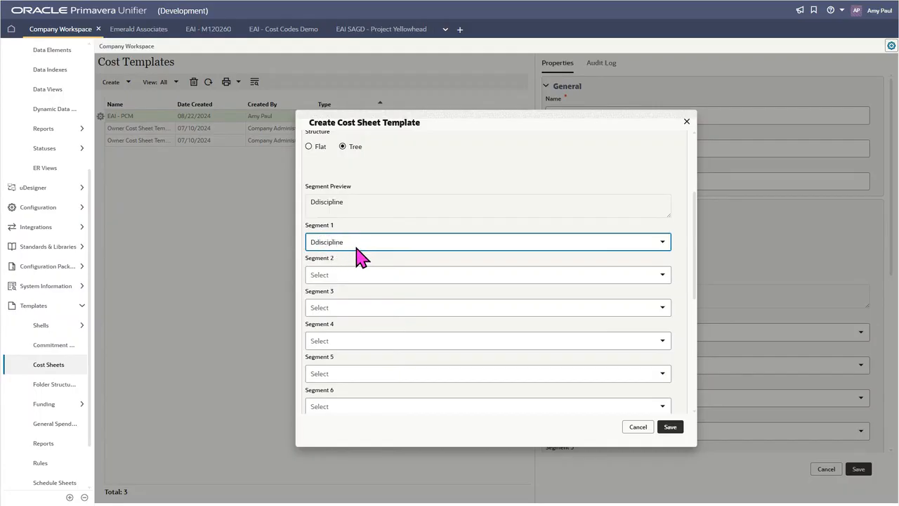
pyautogui.click(365, 276)
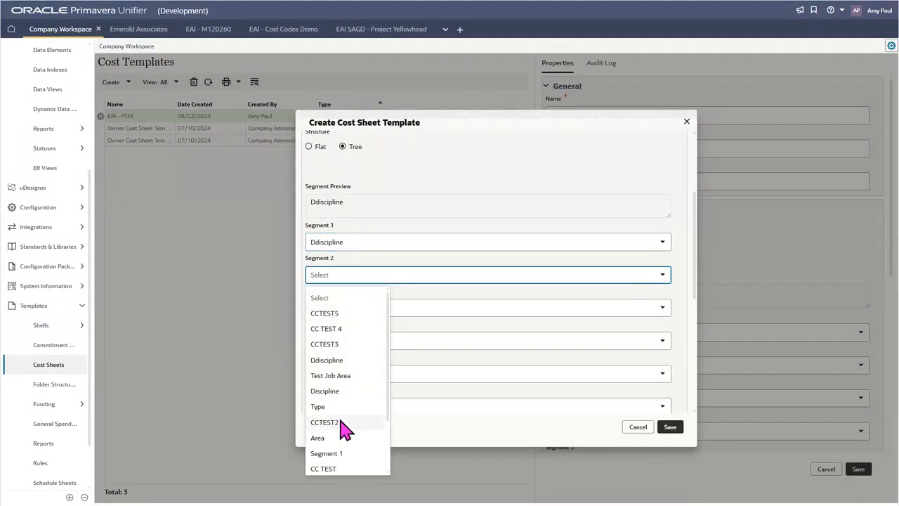
pyautogui.click(318, 407)
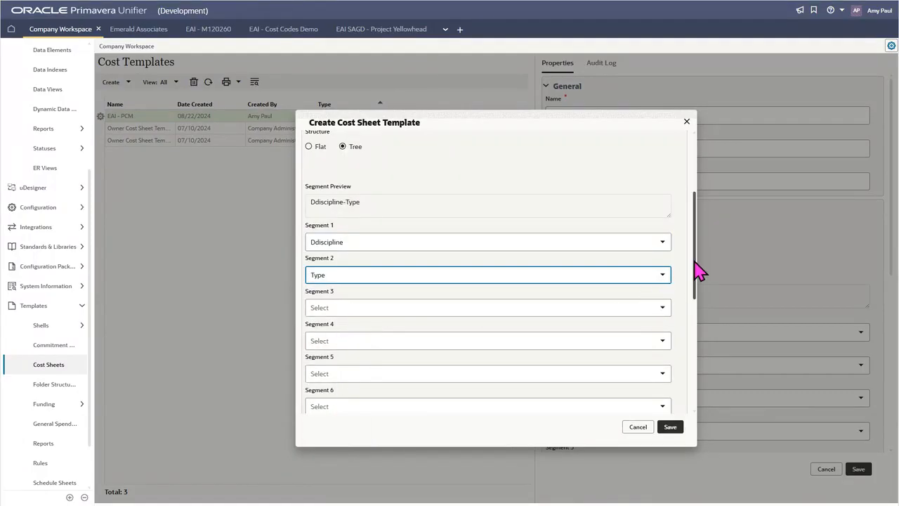
pyautogui.moveTo(695, 263); pyautogui.dragTo(689, 380)
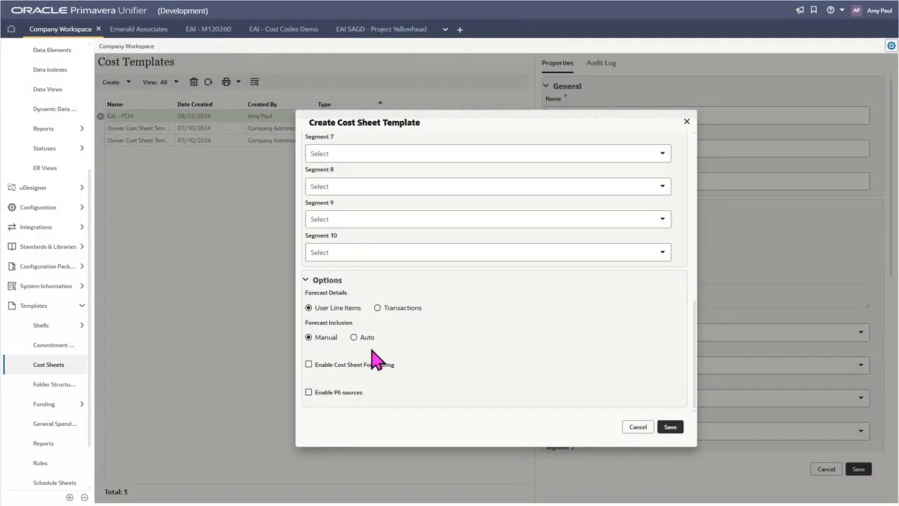
pyautogui.click(670, 429)
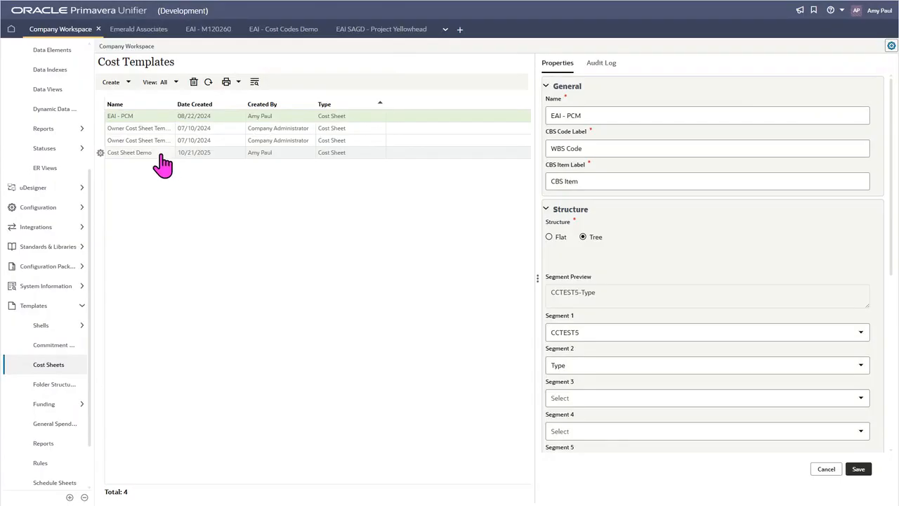
# Step: Open the Cost Sheet Demo template and start a new column named Approved Estimates of type From Business Process
pyautogui.doubleClick(162, 155)
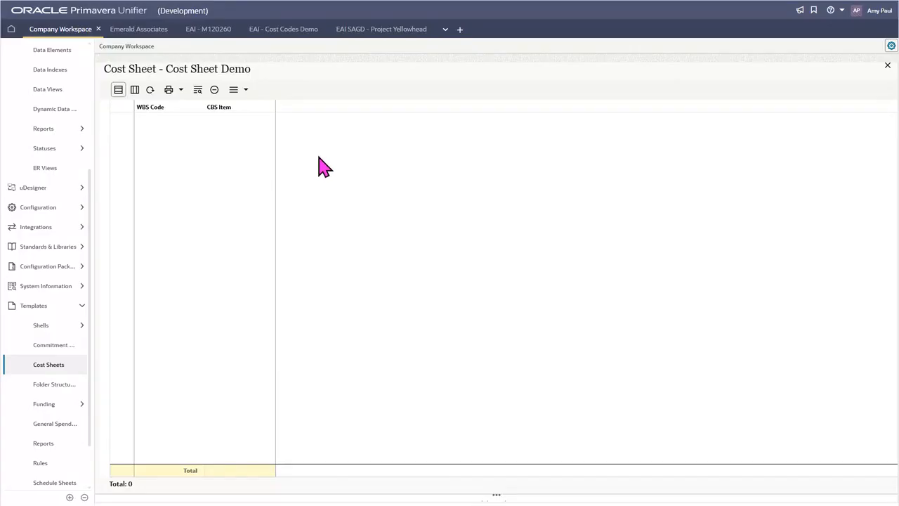
pyautogui.click(135, 94)
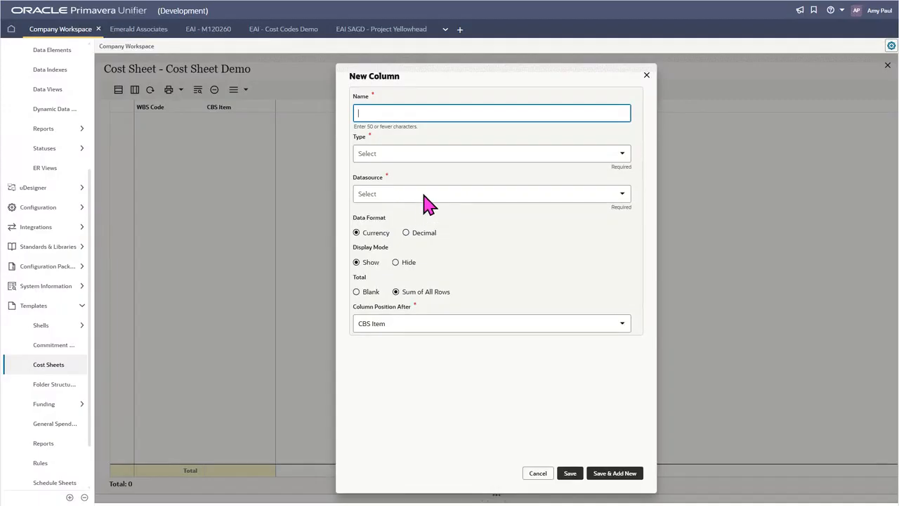
pyautogui.write('Approved Estimates')
pyautogui.click(426, 155)
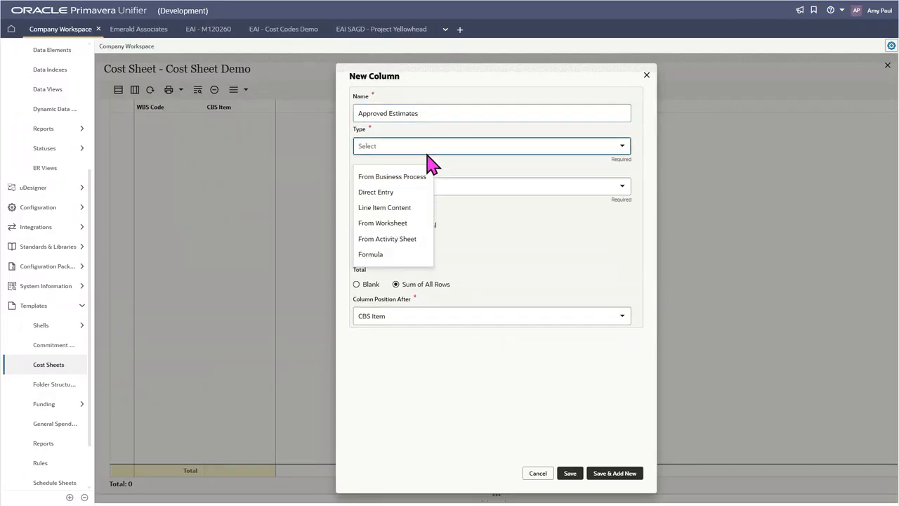
pyautogui.click(411, 178)
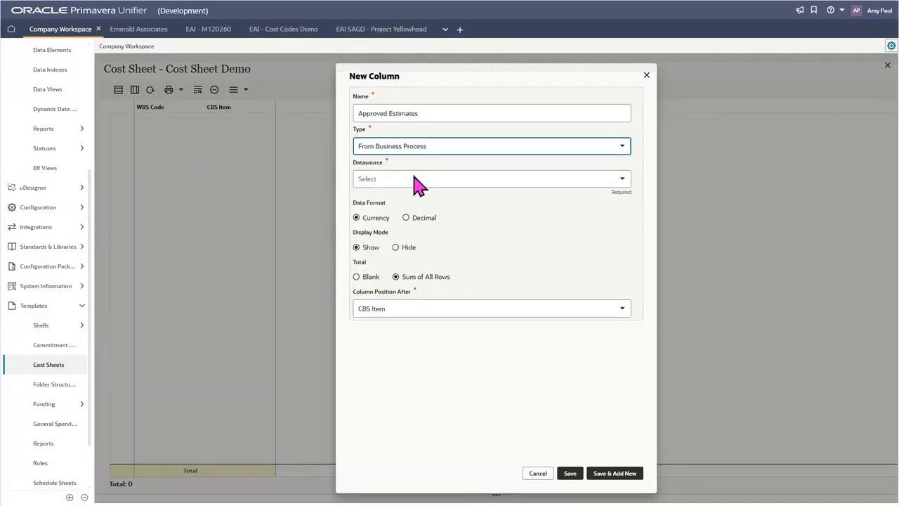
# Step: Set the Approved Estimates column's datasource to Estimate (Approved) and save the column
pyautogui.click(414, 178)
pyautogui.write('Estimate (appro')
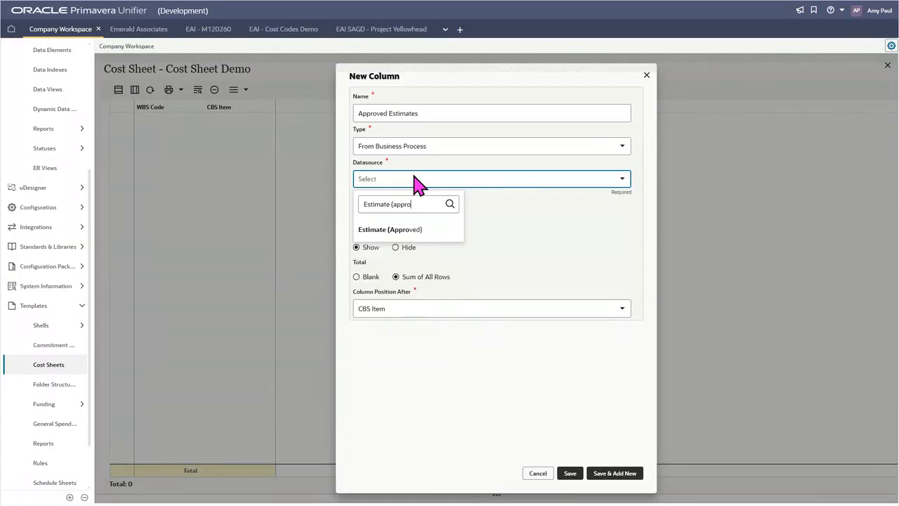
pyautogui.click(402, 229)
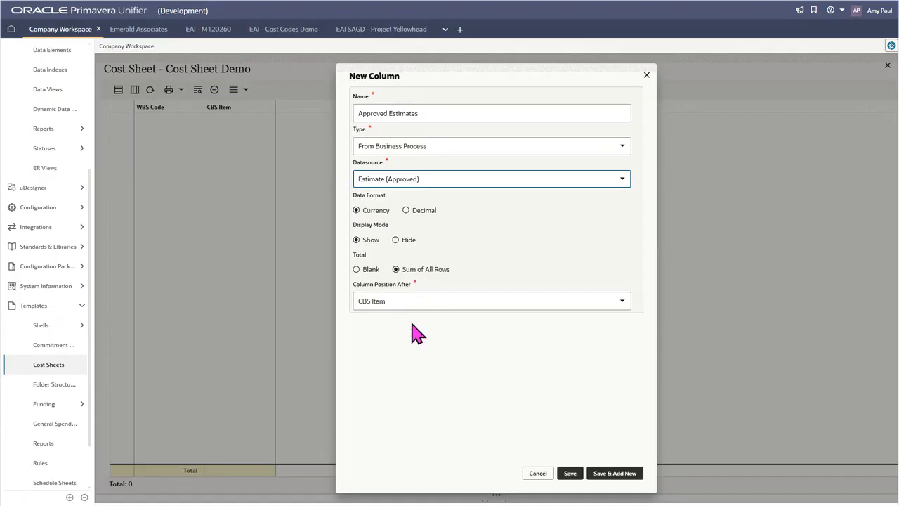
pyautogui.click(569, 473)
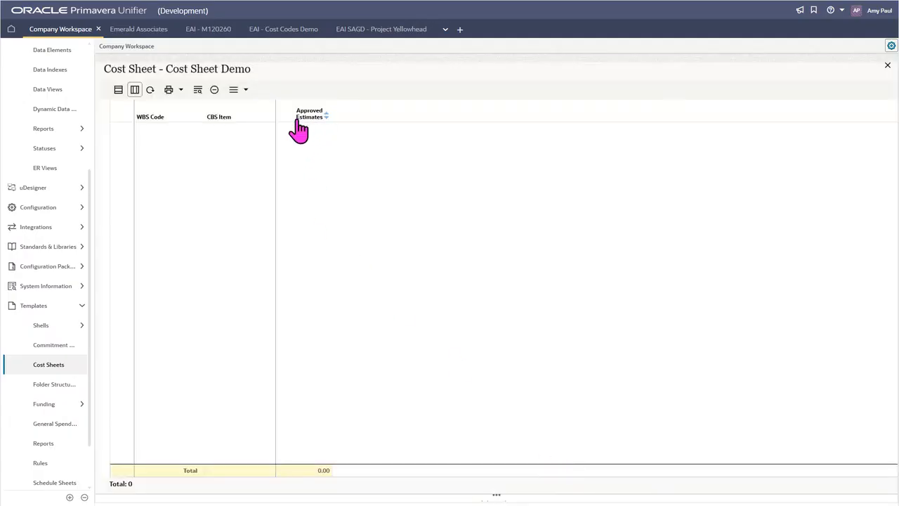
# Step: Start a new column named Pending Budget Changes of type Formula with Project Cost 2 as its datasource
pyautogui.moveTo(310, 131)
pyautogui.click(134, 89)
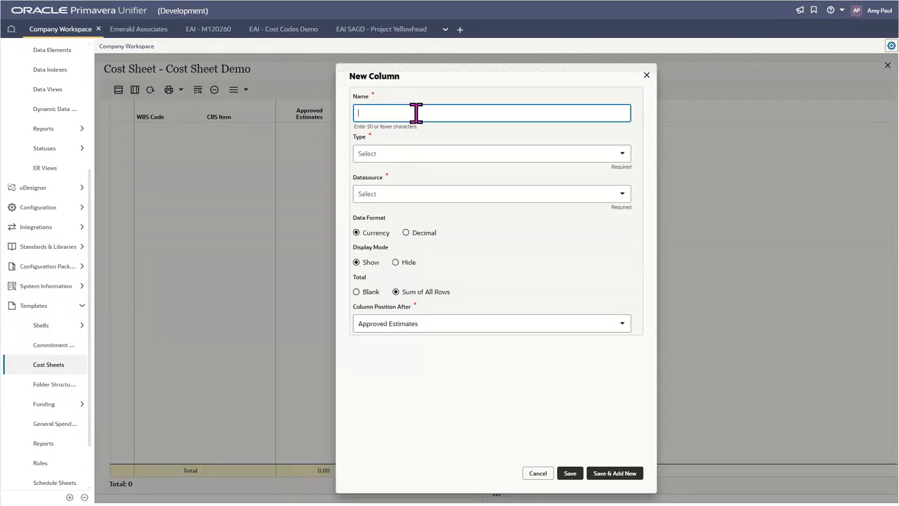
pyautogui.write('Pending Budget Changes')
pyautogui.click(413, 156)
pyautogui.click(378, 255)
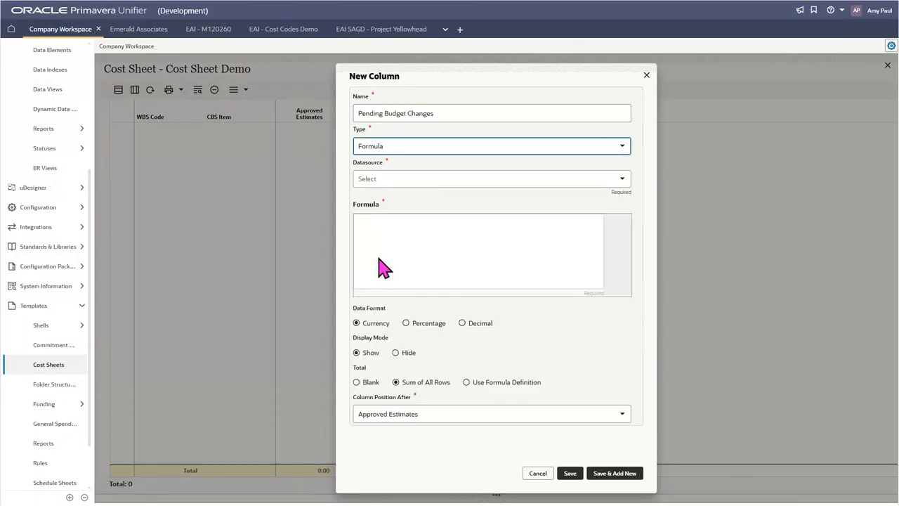
pyautogui.click(622, 182)
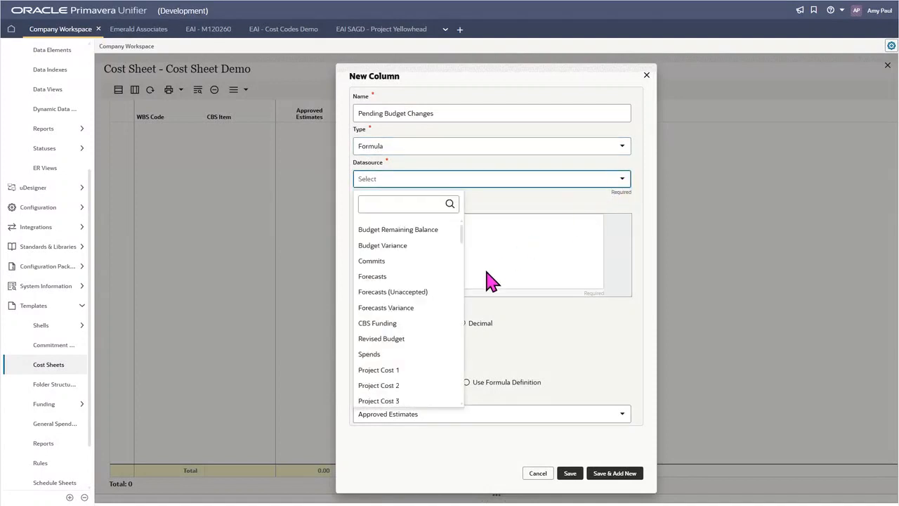
pyautogui.click(379, 386)
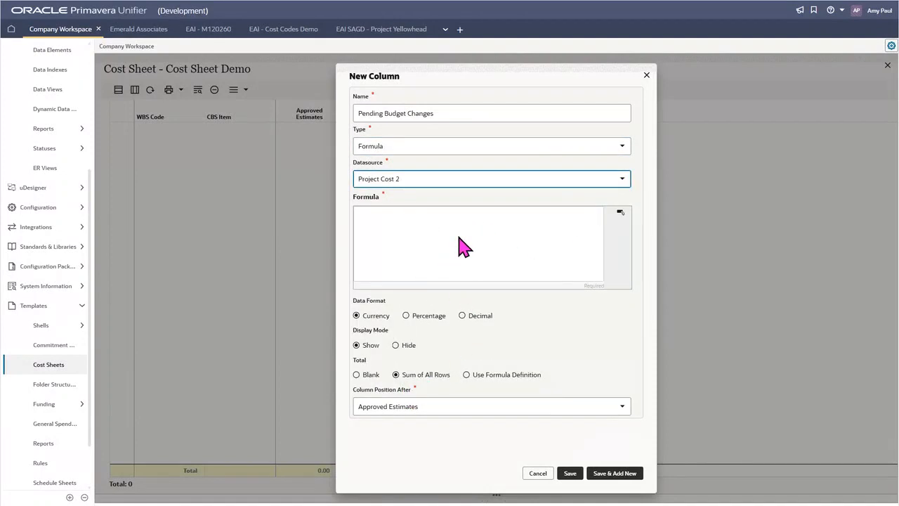
# Step: Begin the Pending Budget Changes formula with the Budget Change (Awaiting_Review) data source followed by a plus sign
pyautogui.click(620, 212)
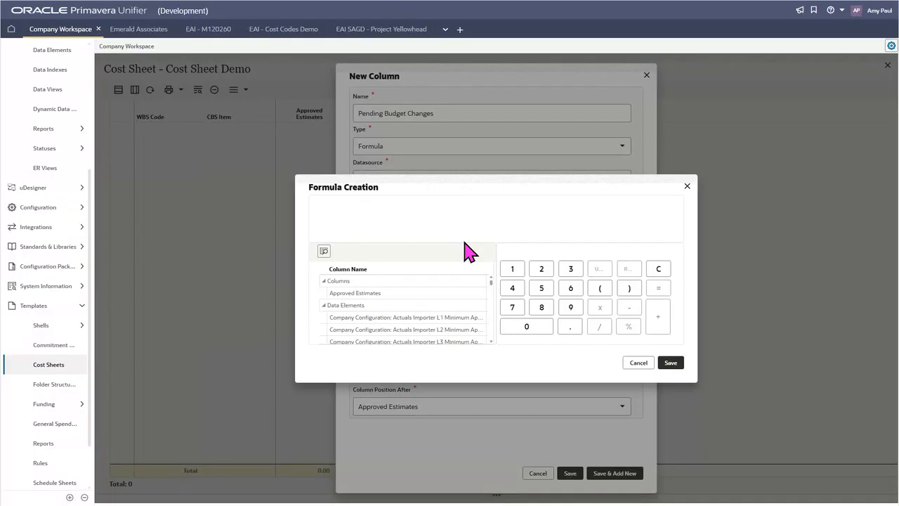
pyautogui.click(324, 251)
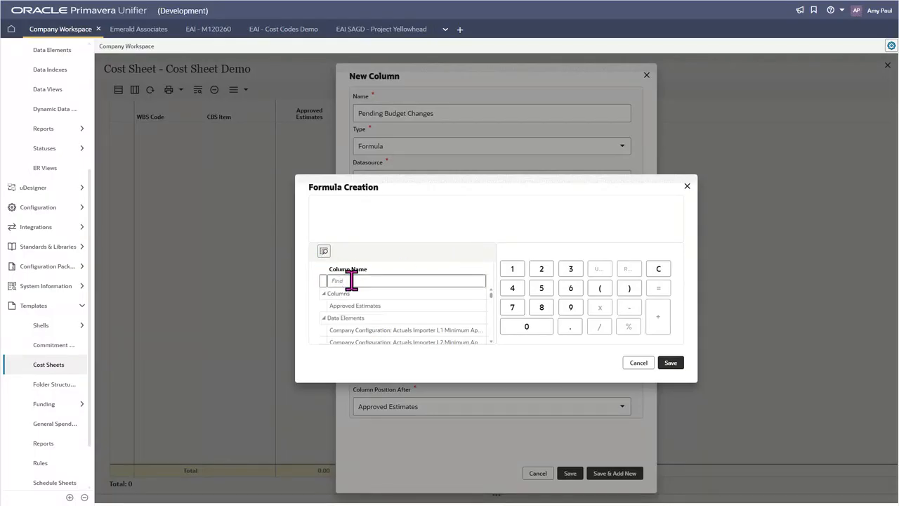
pyautogui.write('budget ch')
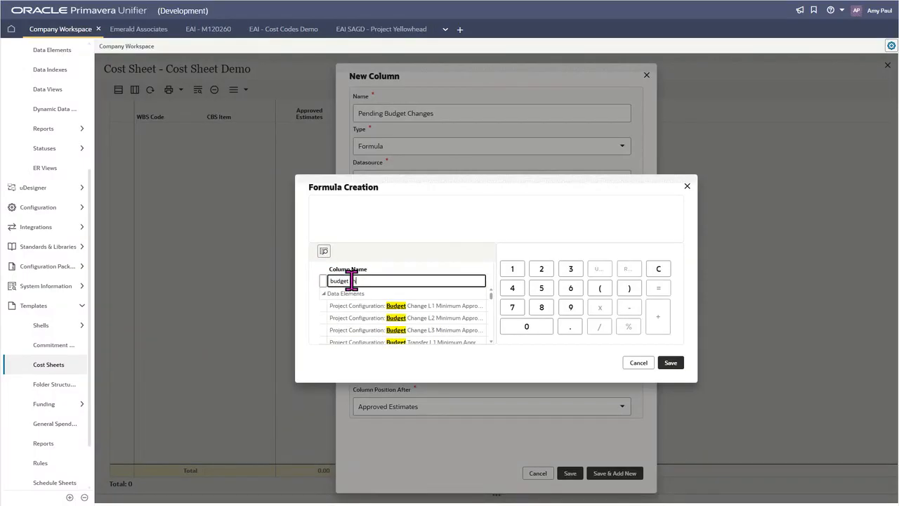
pyautogui.write('ange (awa')
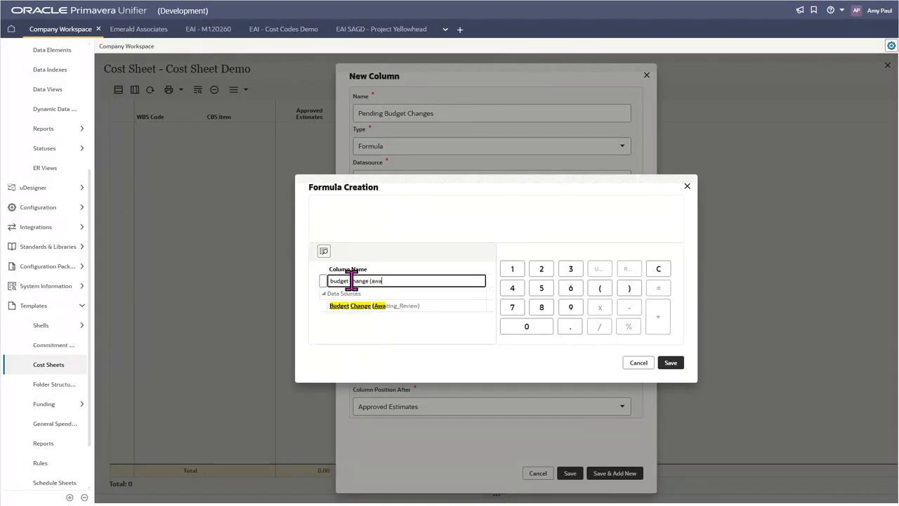
pyautogui.click(342, 306)
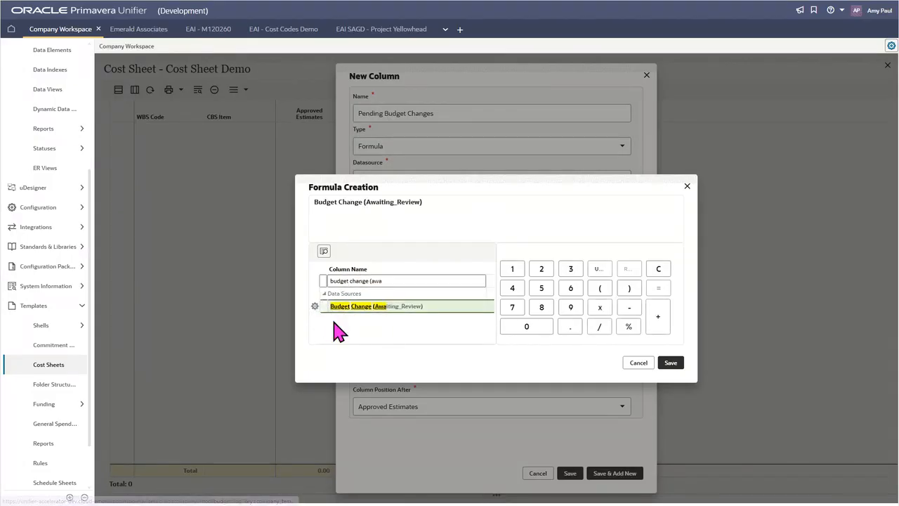
pyautogui.click(657, 317)
# Step: Complete the formula's sum with the Budget Change (Sent_for_Revision) and Budget Change (Pending_Approval) data sources
pyautogui.doubleClick(380, 281)
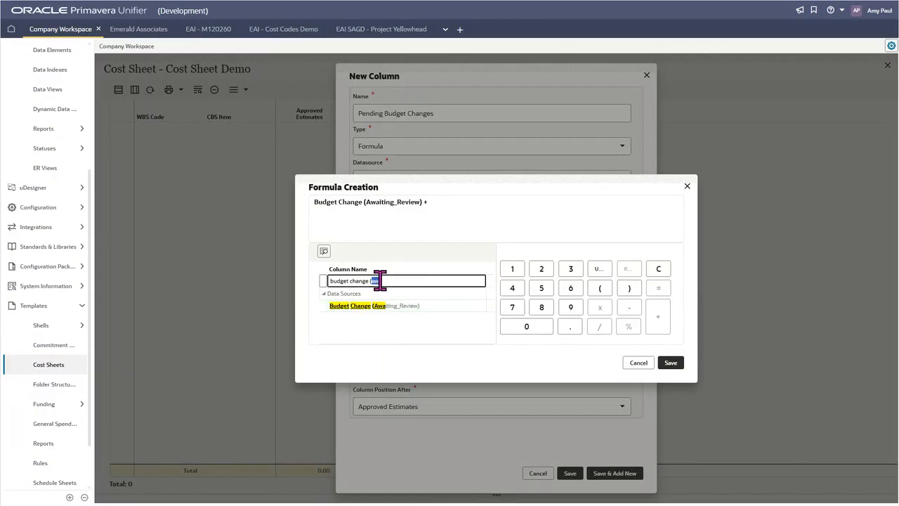
pyautogui.write('sent')
pyautogui.click(330, 308)
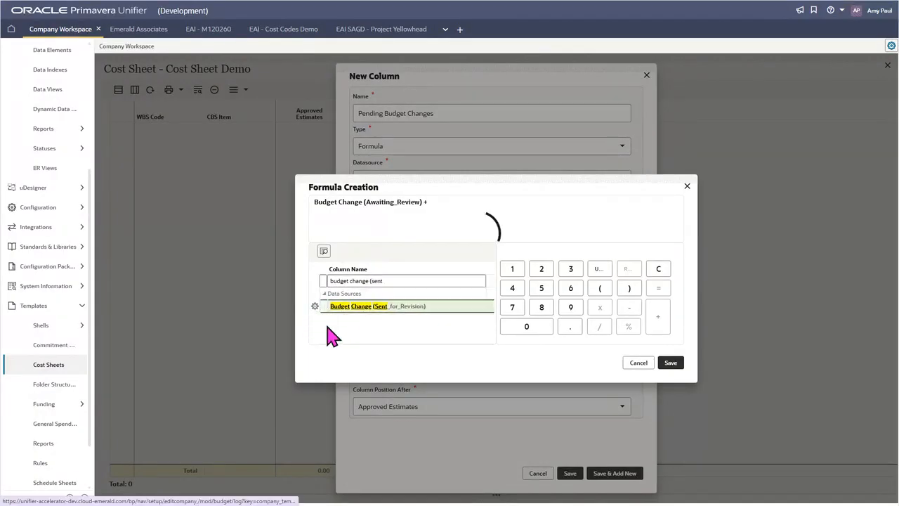
pyautogui.click(657, 318)
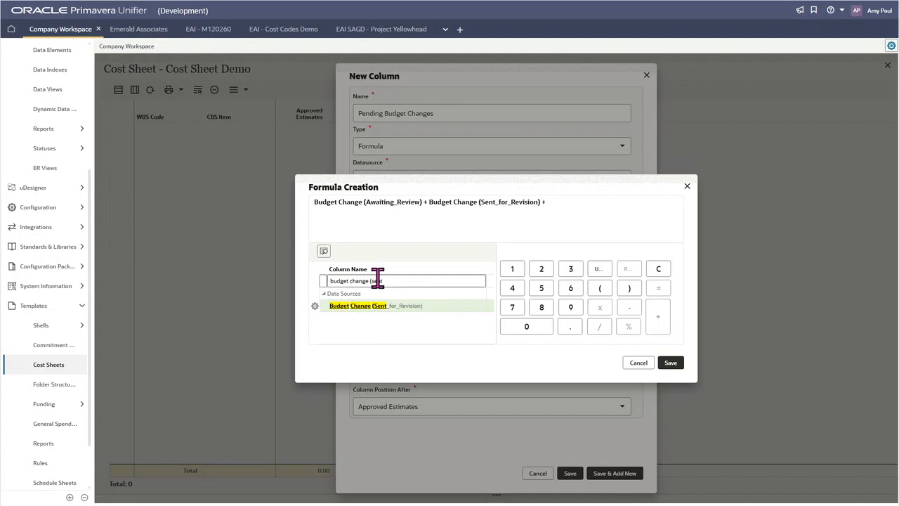
pyautogui.doubleClick(377, 280)
pyautogui.write('pending')
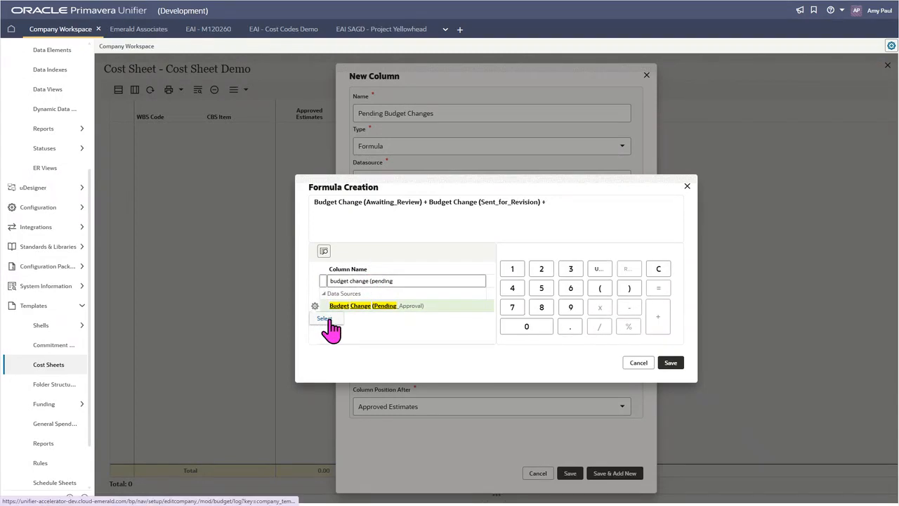
pyautogui.click(323, 309)
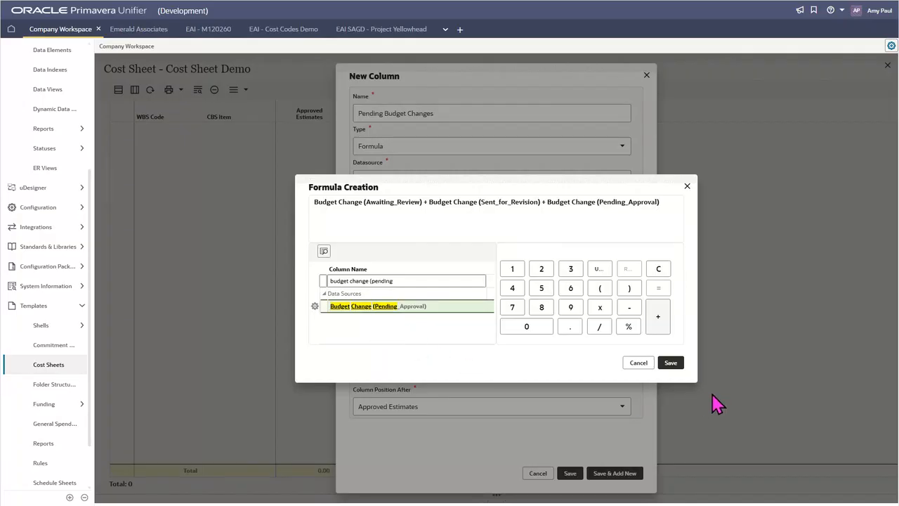
# Step: Save the Pending Budget Changes formula and its new column, and close the Cost Sheet Demo template
pyautogui.click(670, 363)
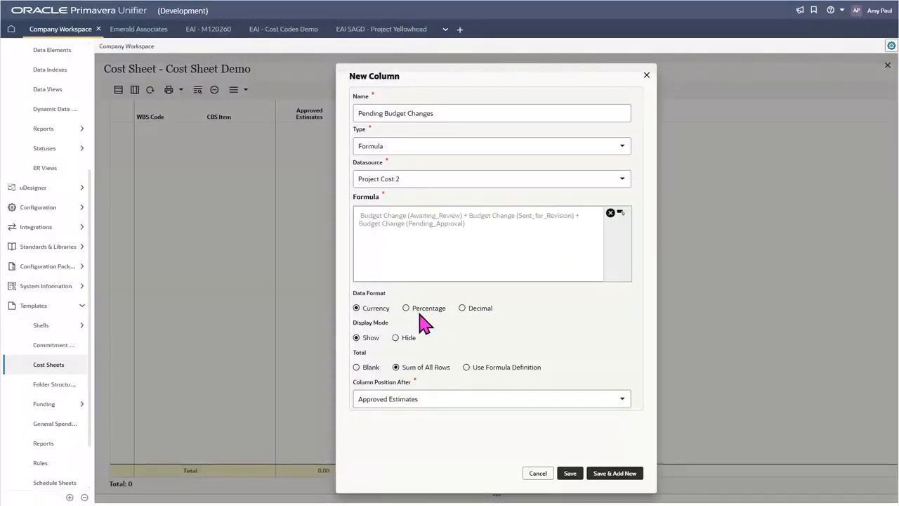
pyautogui.click(573, 474)
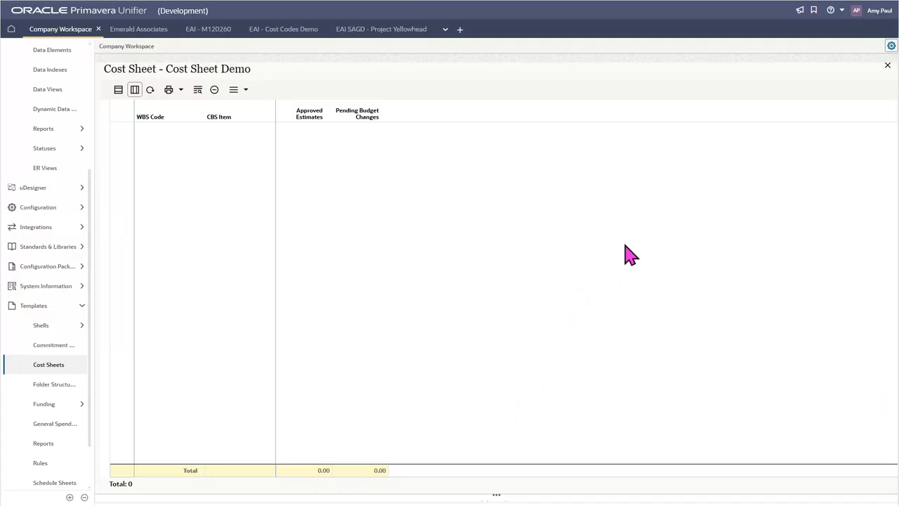
pyautogui.click(887, 66)
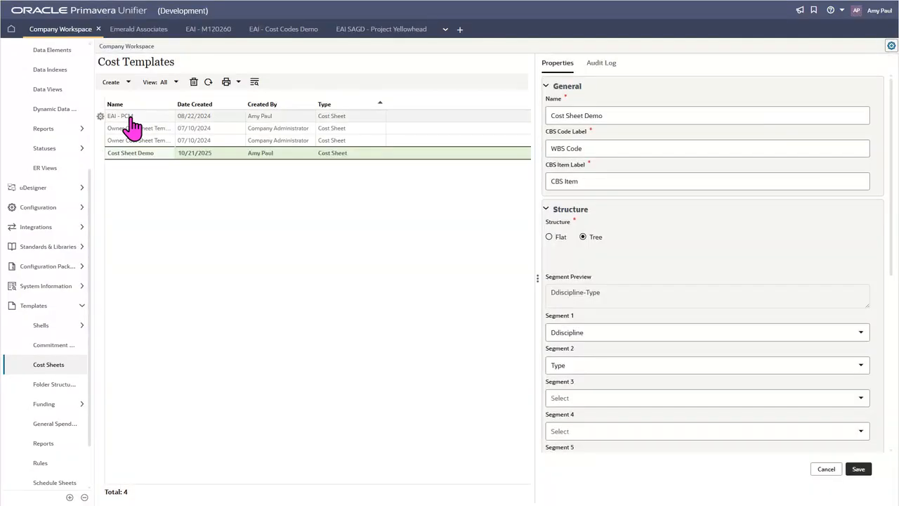
# Step: Examine the full set of columns in the EAI - PCM cost sheet template
pyautogui.doubleClick(153, 123)
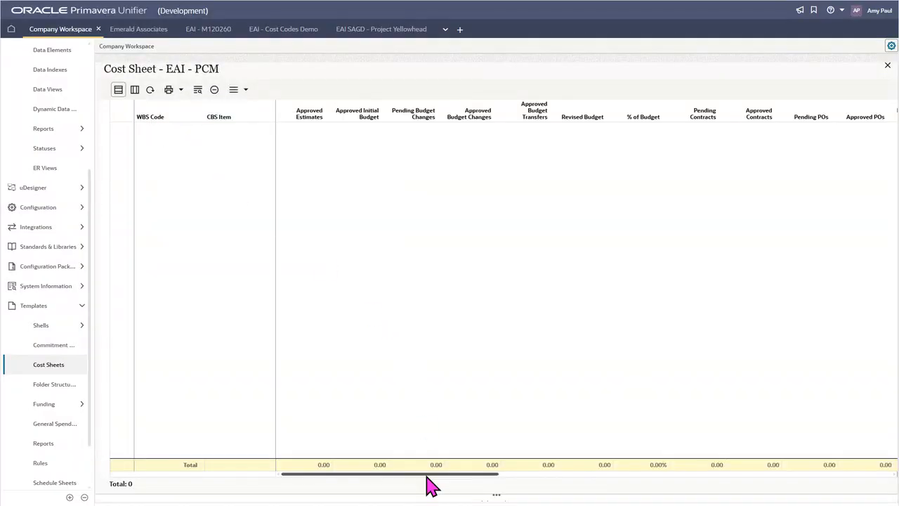
pyautogui.moveTo(384, 476); pyautogui.dragTo(773, 497)
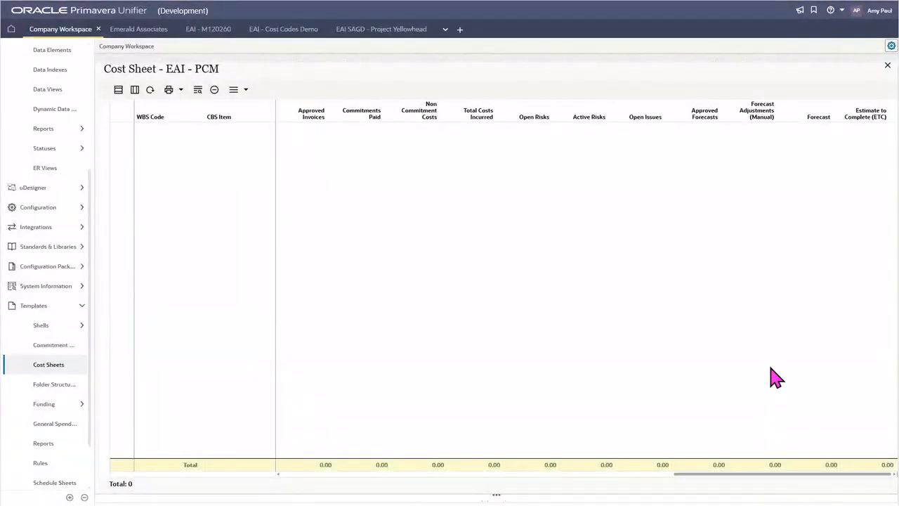
pyautogui.click(887, 67)
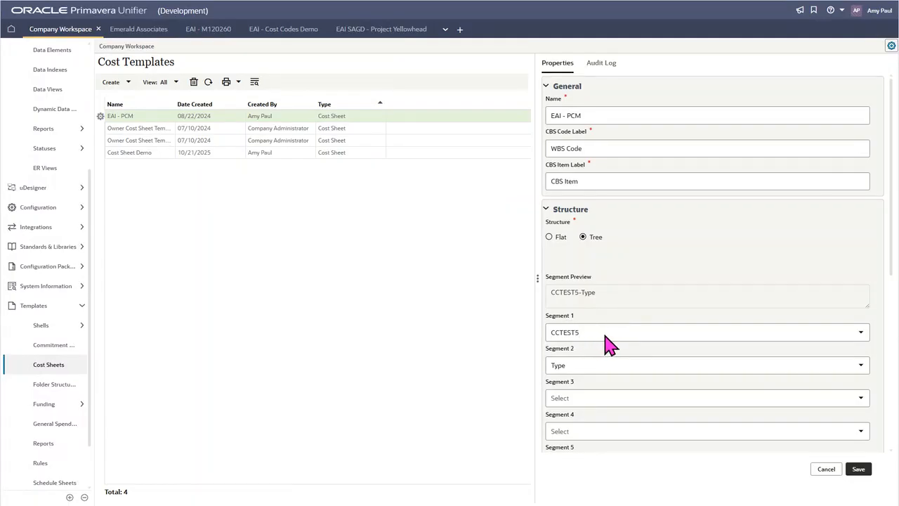
# Step: Set Segment 1 of the EAI - PCM template to Ddiscipline and save the template
pyautogui.click(604, 335)
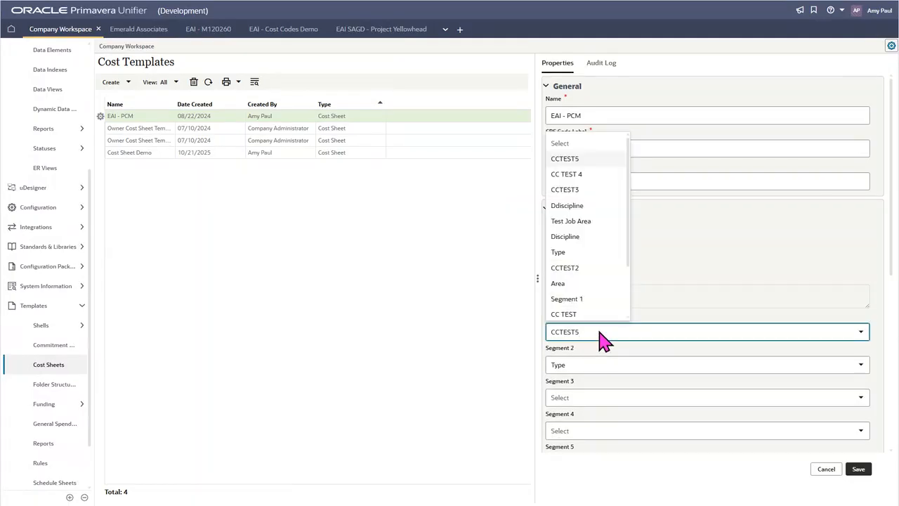
pyautogui.click(568, 205)
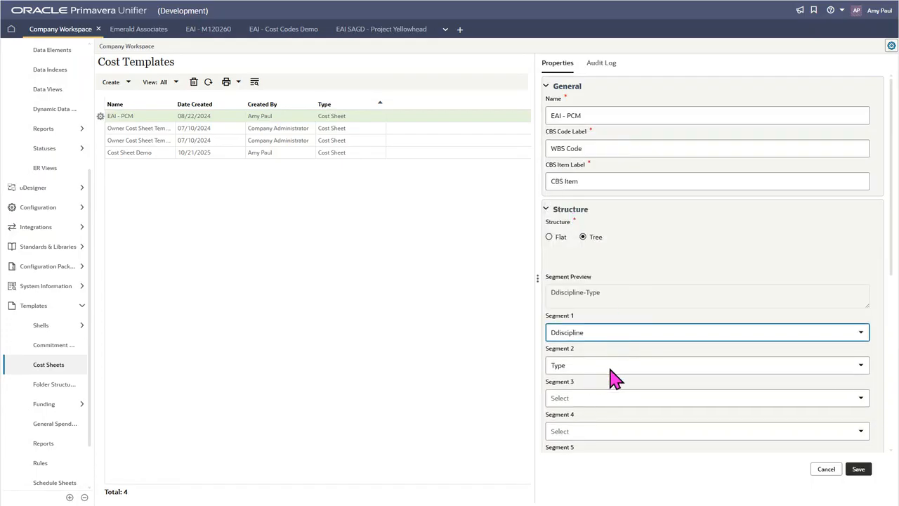
pyautogui.click(858, 468)
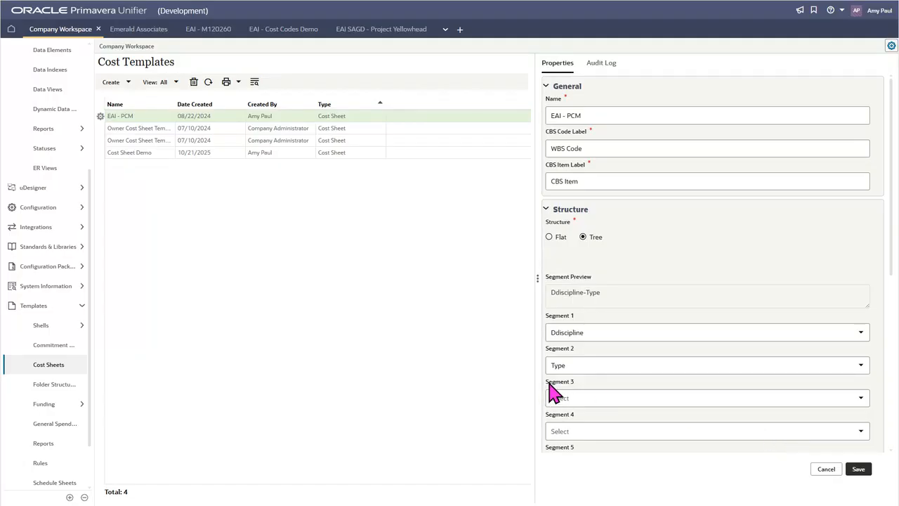
# Step: Create the cost sheet for the EAI - Cost Codes Demo project from the EAI - PCM template and open it
pyautogui.click(280, 38)
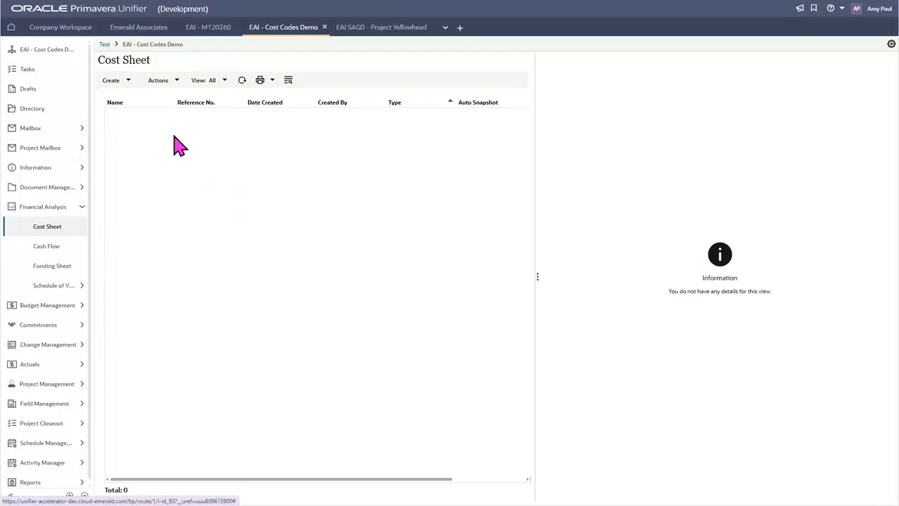
pyautogui.click(127, 87)
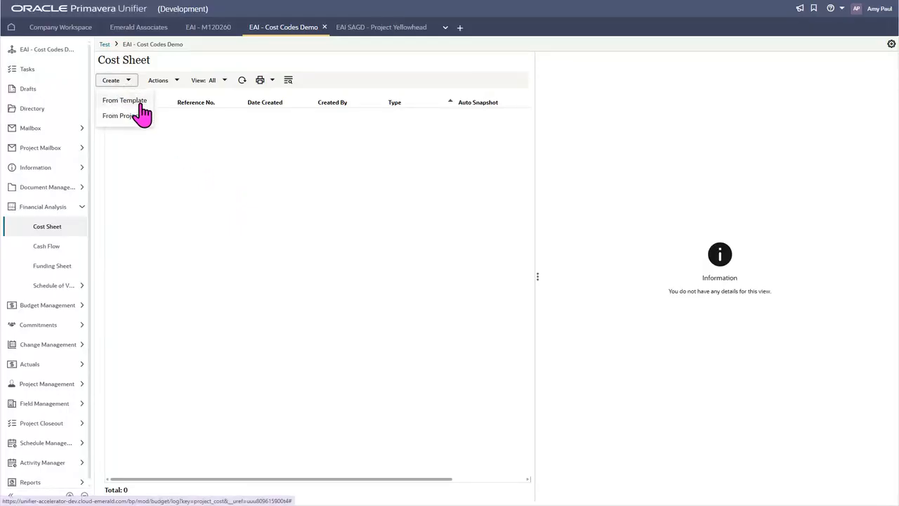
pyautogui.click(138, 99)
pyautogui.click(411, 154)
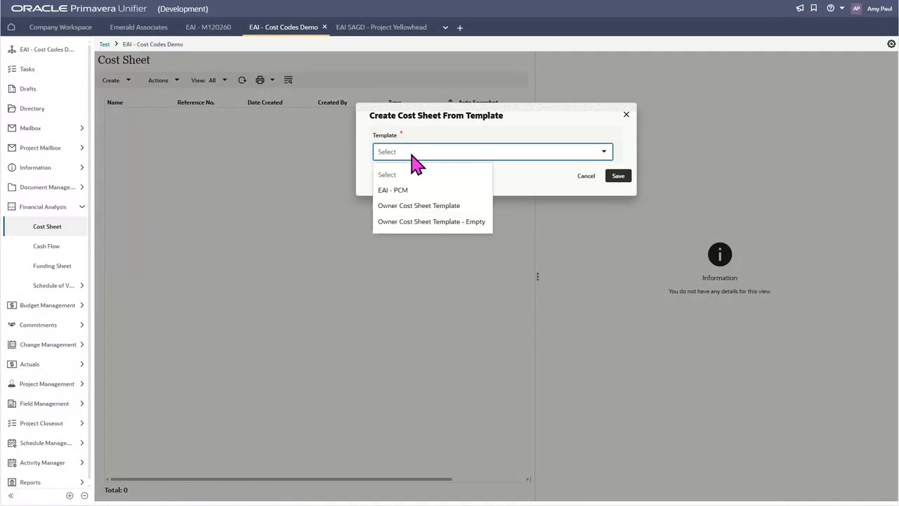
pyautogui.click(393, 191)
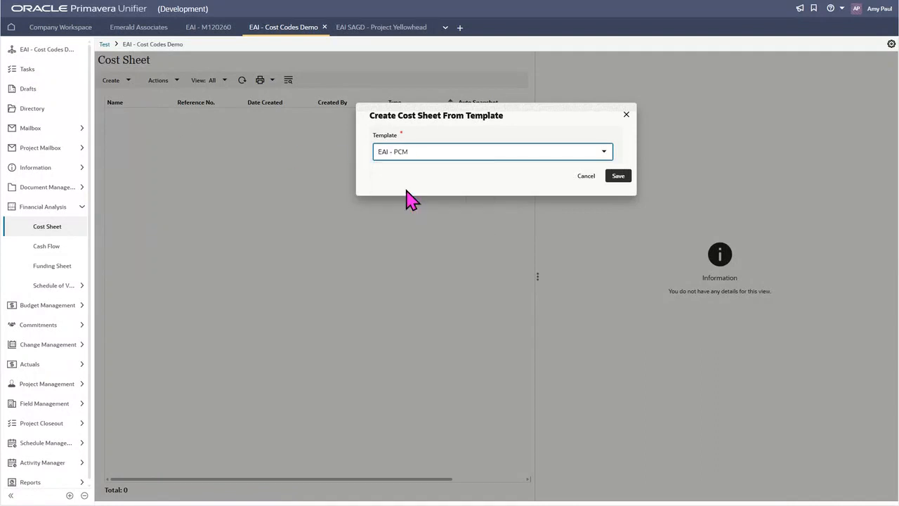
pyautogui.click(619, 177)
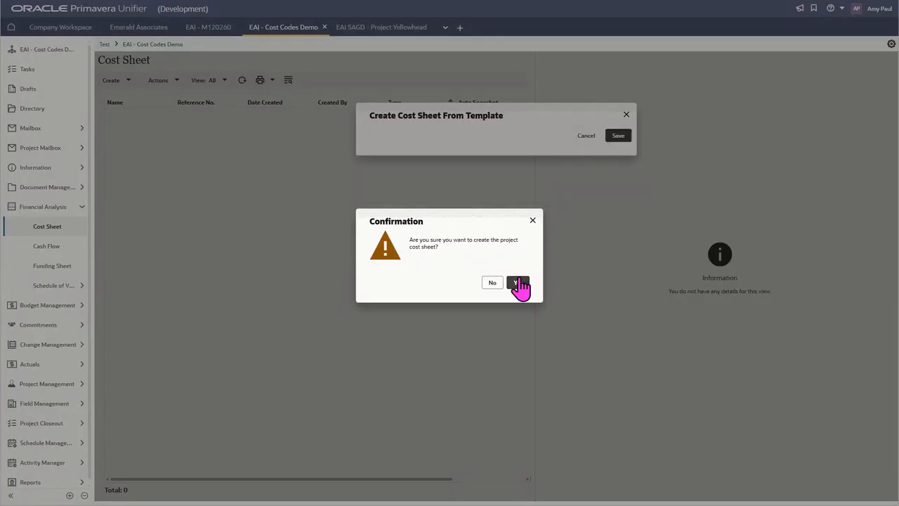
pyautogui.click(518, 283)
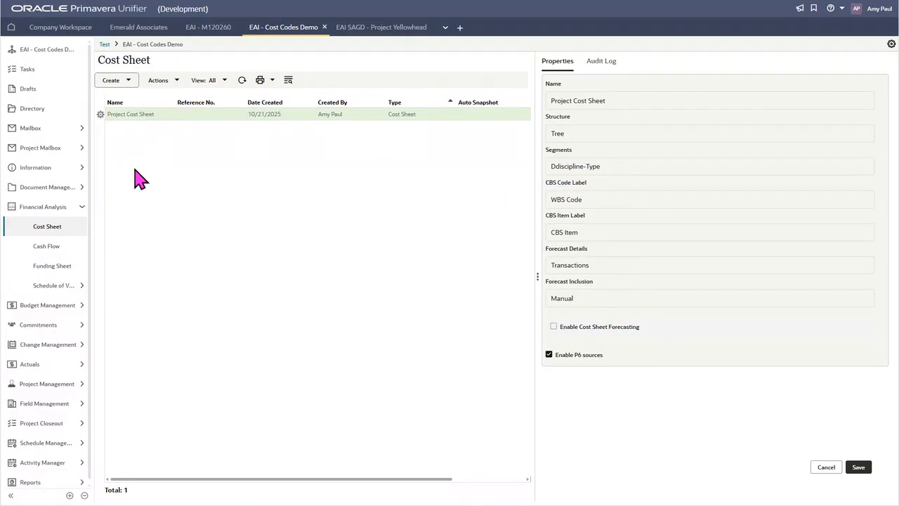
pyautogui.click(151, 114)
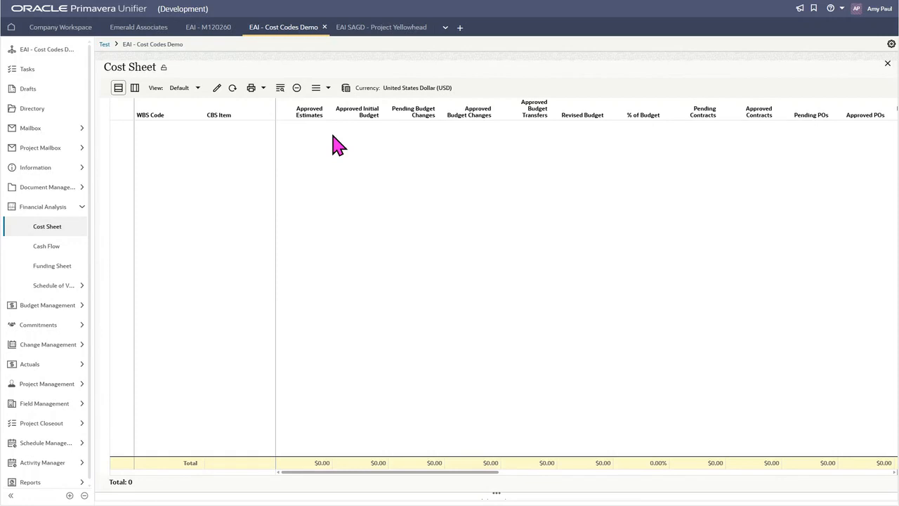
# Step: Try adding a cost sheet row manually with the type B - Buyout, and discard it
pyautogui.click(119, 94)
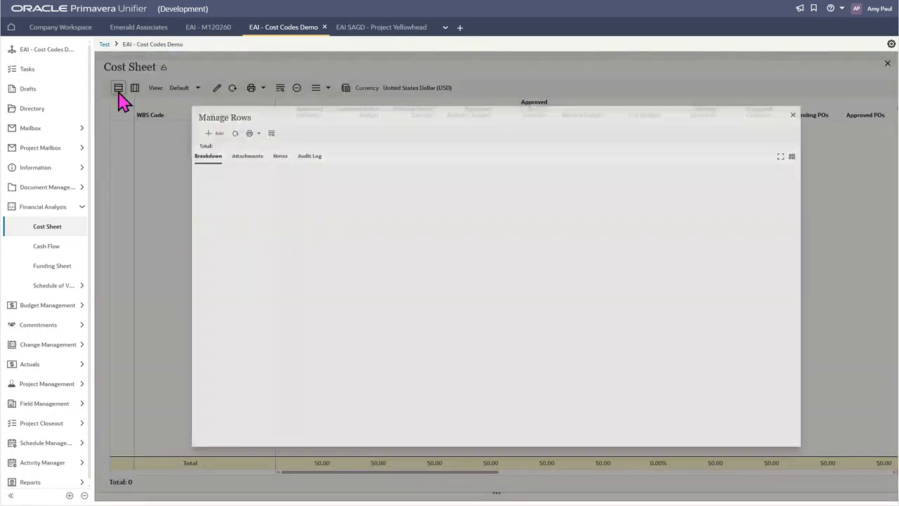
pyautogui.click(131, 88)
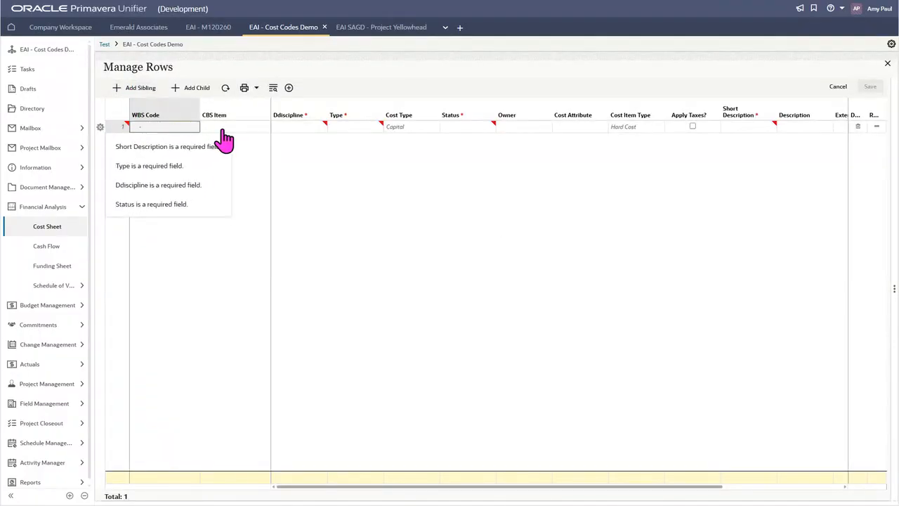
pyautogui.click(349, 128)
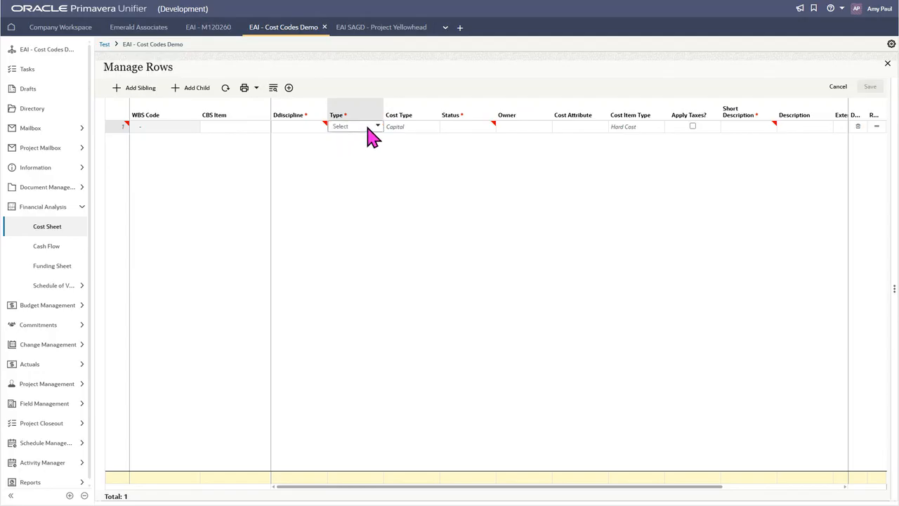
pyautogui.click(379, 127)
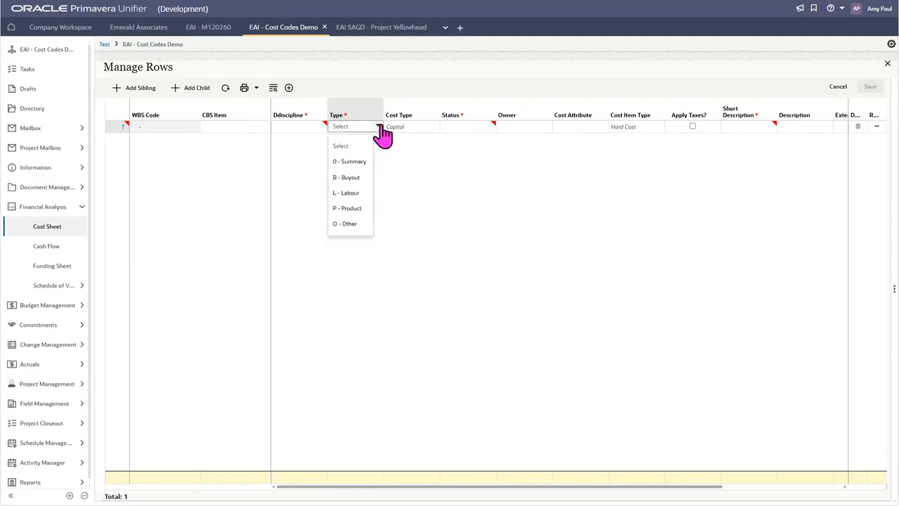
pyautogui.click(355, 178)
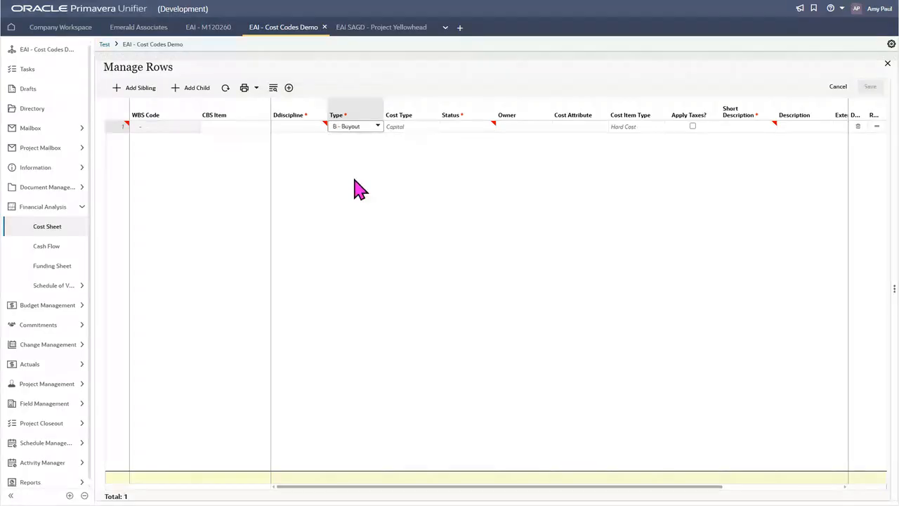
pyautogui.click(471, 129)
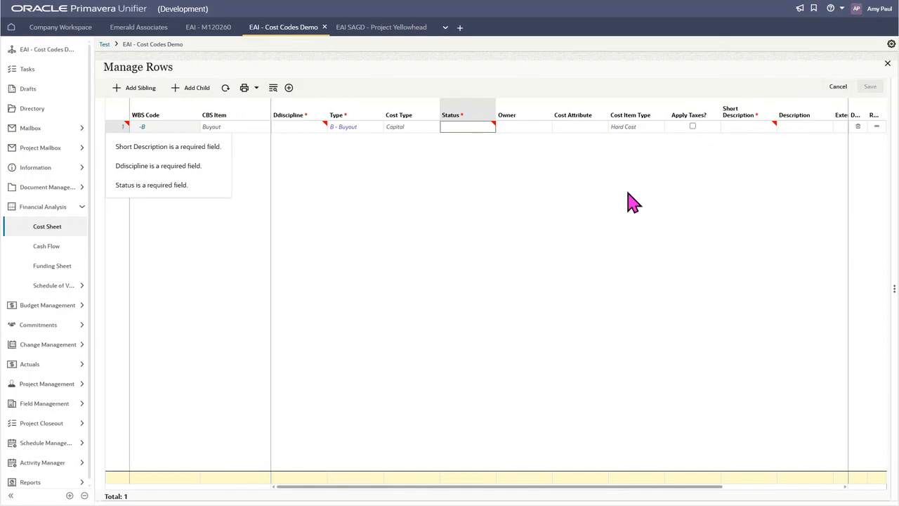
pyautogui.click(837, 89)
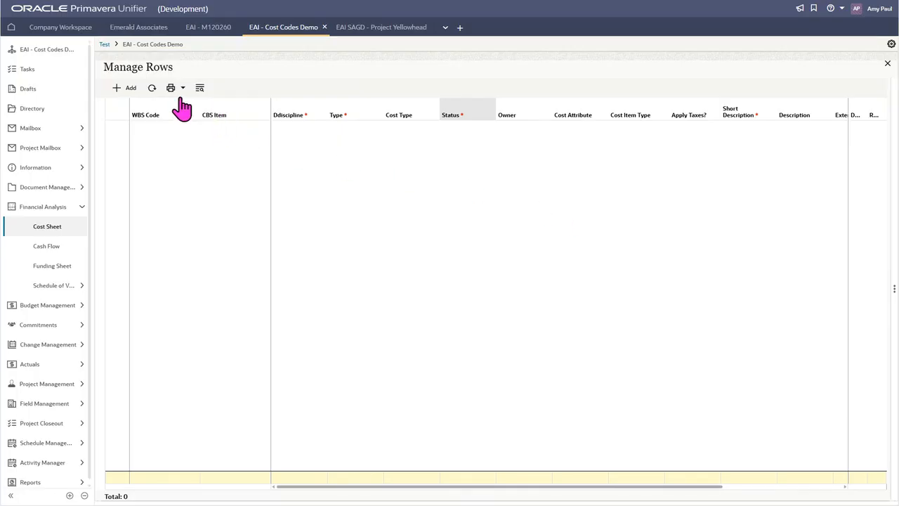
pyautogui.click(887, 64)
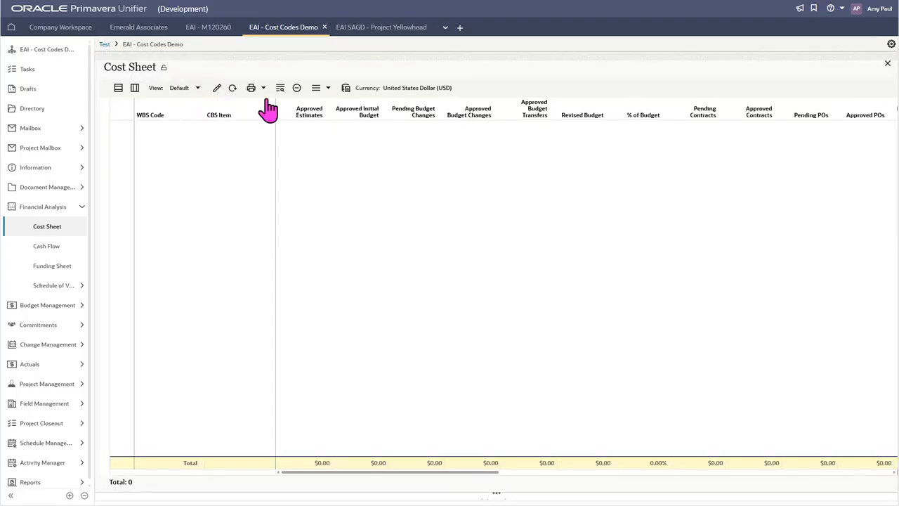
# Step: Export the cost sheet's CBS Details and open the downloaded CBS_Details (11).csv file in Excel
pyautogui.click(326, 89)
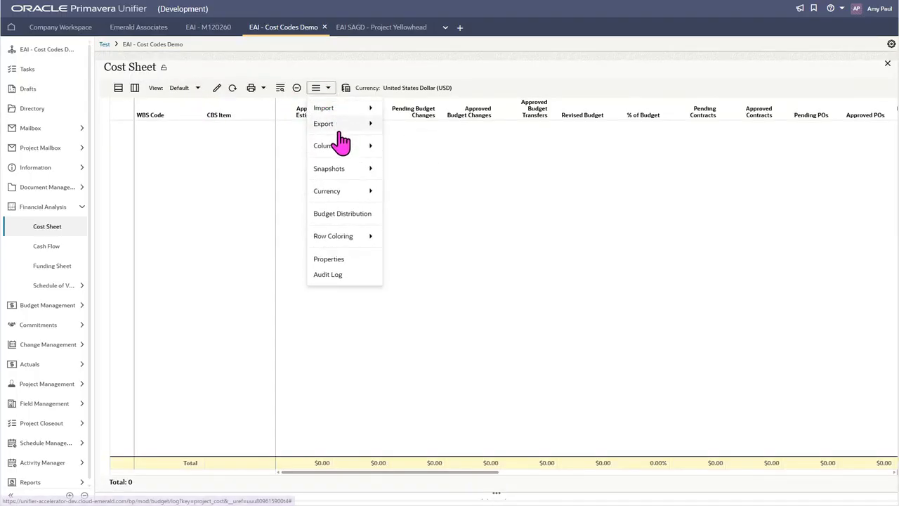
pyautogui.moveTo(345, 131)
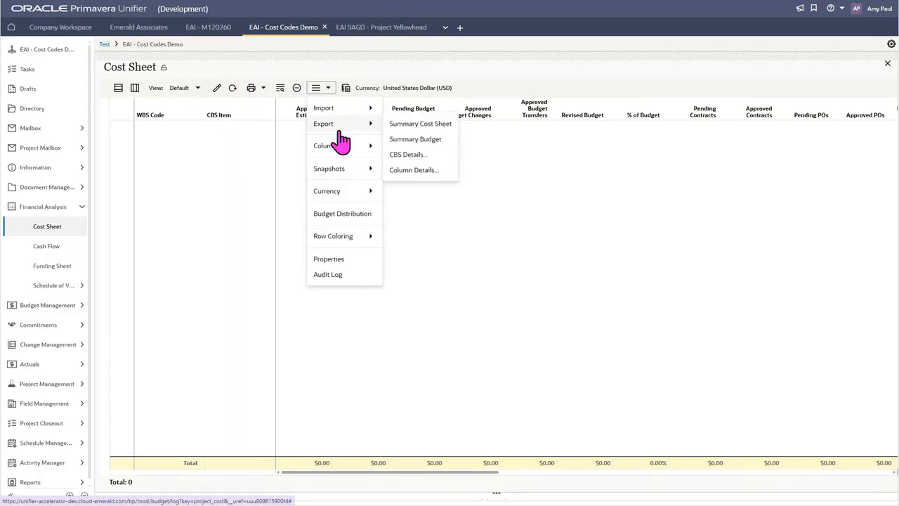
pyautogui.click(417, 158)
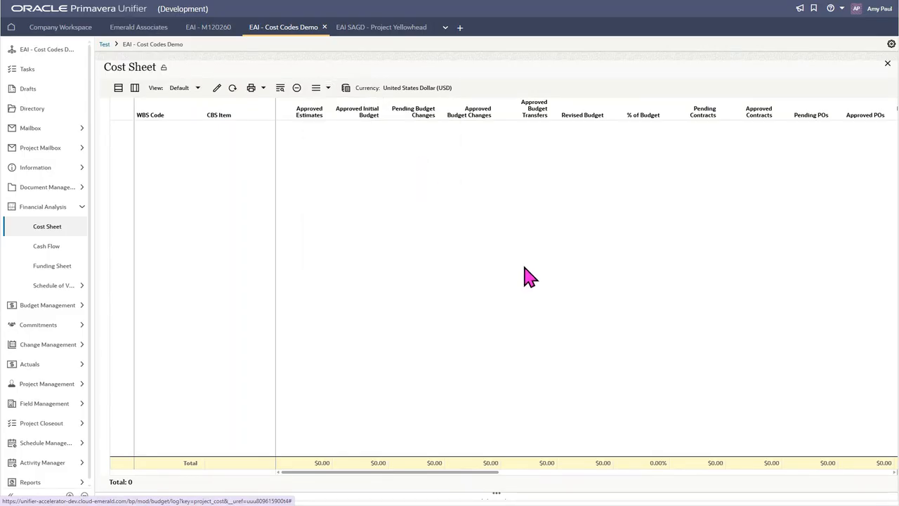
pyautogui.press('F11')
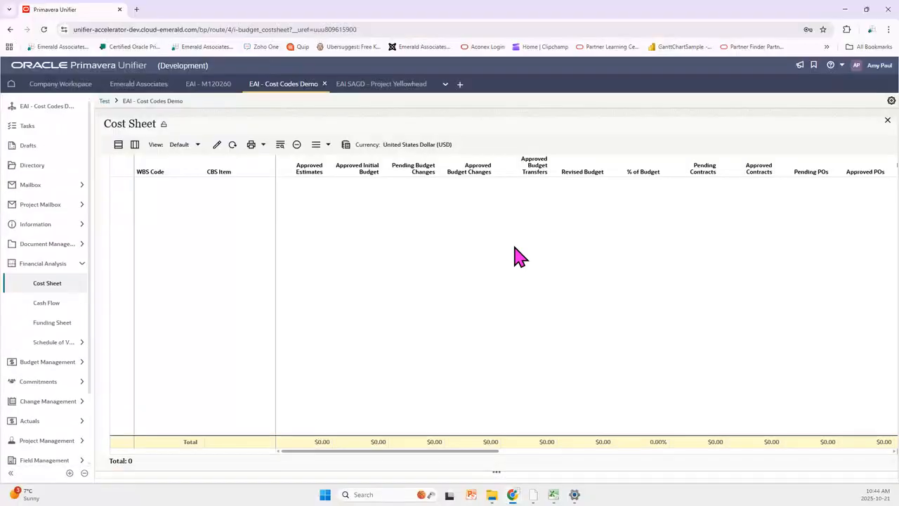
pyautogui.click(319, 146)
pyautogui.moveTo(332, 183)
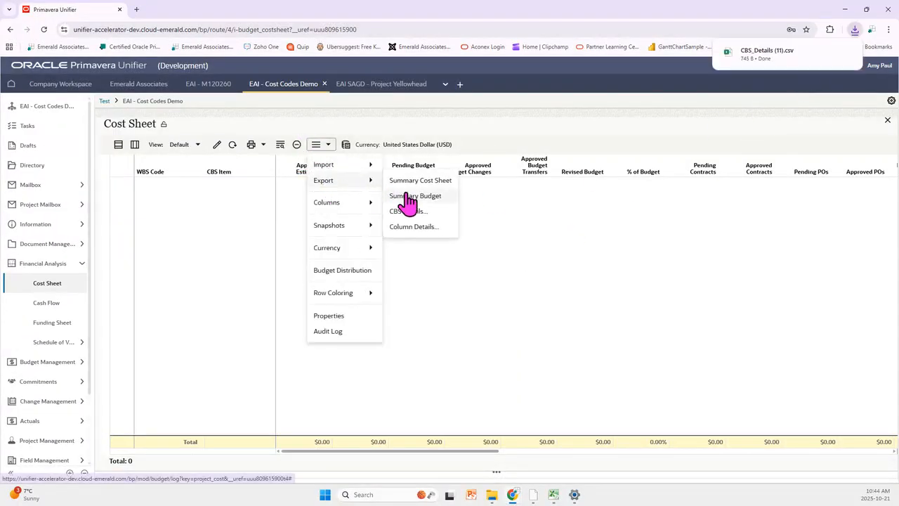
pyautogui.click(764, 56)
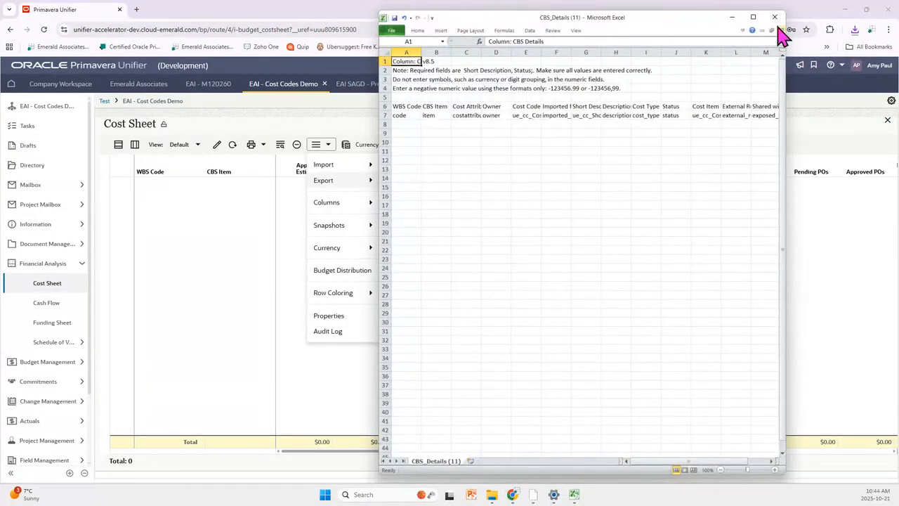
# Step: Widen the WBS Code, CBS Item and Short Description columns and place the workbook window beside the cost sheet
pyautogui.moveTo(757, 21)
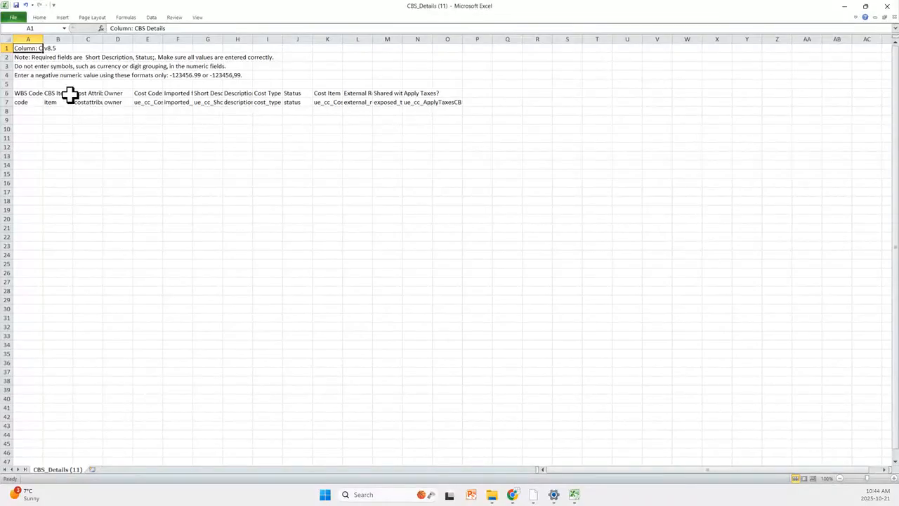
pyautogui.moveTo(43, 39); pyautogui.dragTo(190, 37)
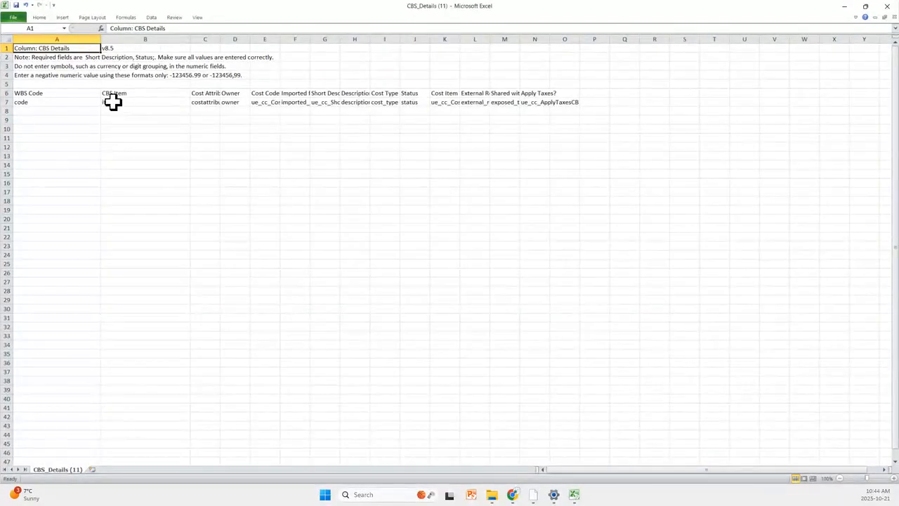
pyautogui.moveTo(341, 39); pyautogui.dragTo(384, 40)
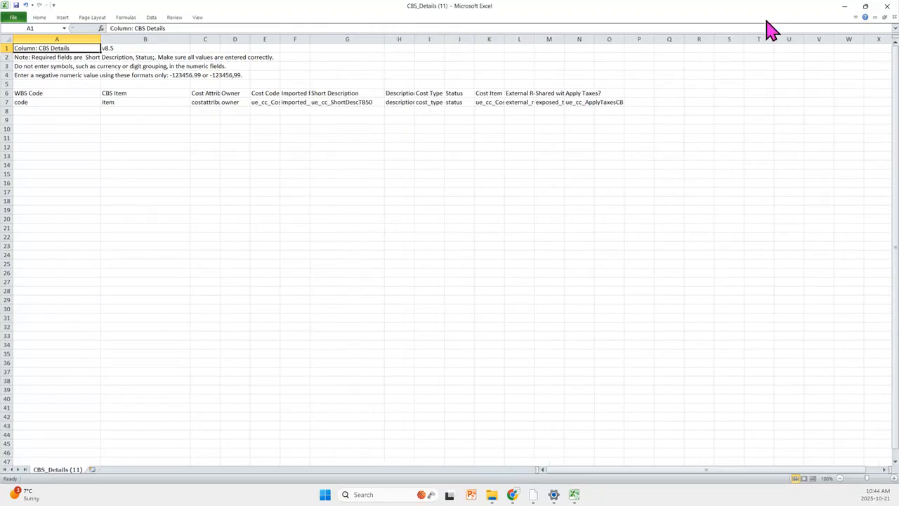
pyautogui.click(869, 8)
pyautogui.moveTo(586, 26); pyautogui.dragTo(690, 24)
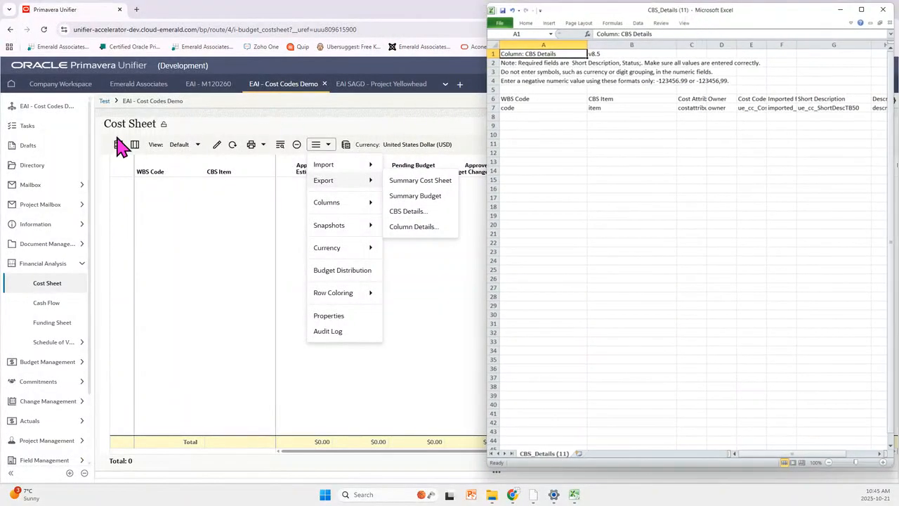
# Step: Open the DEMO - DISCIPLINE cost code definition in the Company Workspace and review its data set values through the end of the list
pyautogui.click(70, 87)
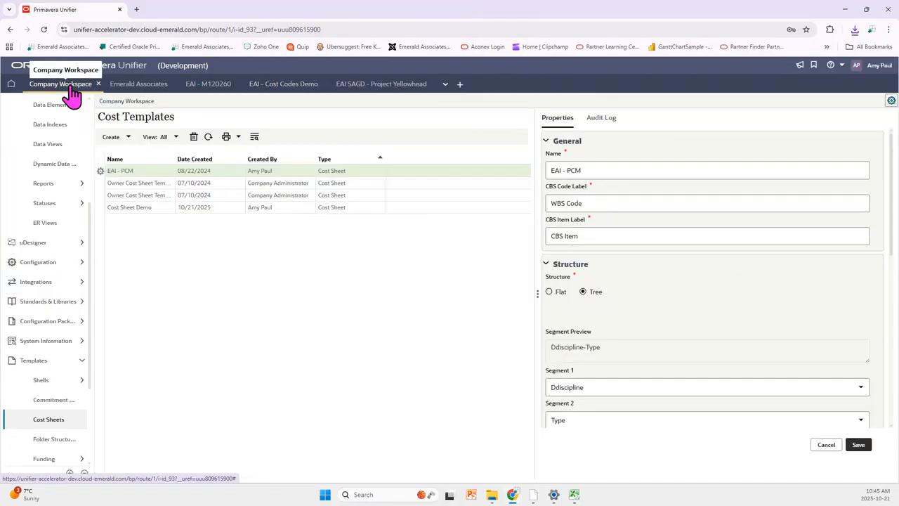
pyautogui.scroll(2, 54, 161)
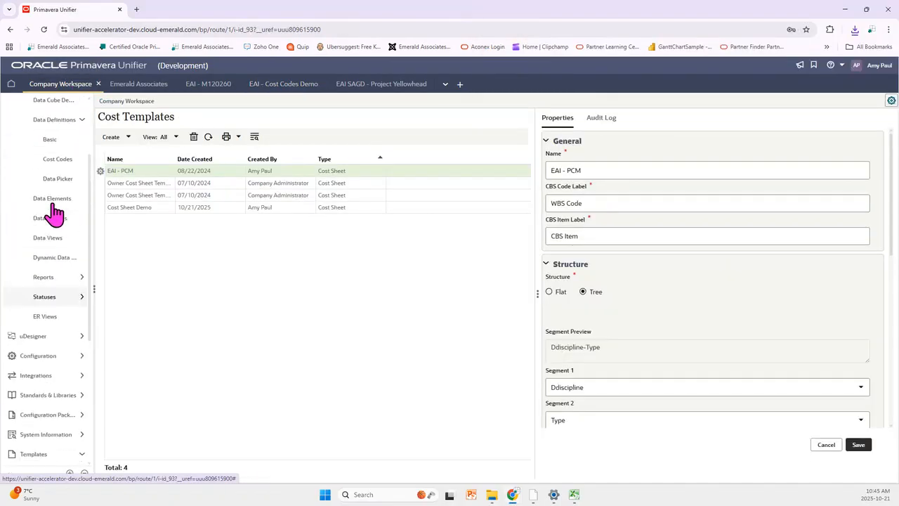
pyautogui.click(53, 169)
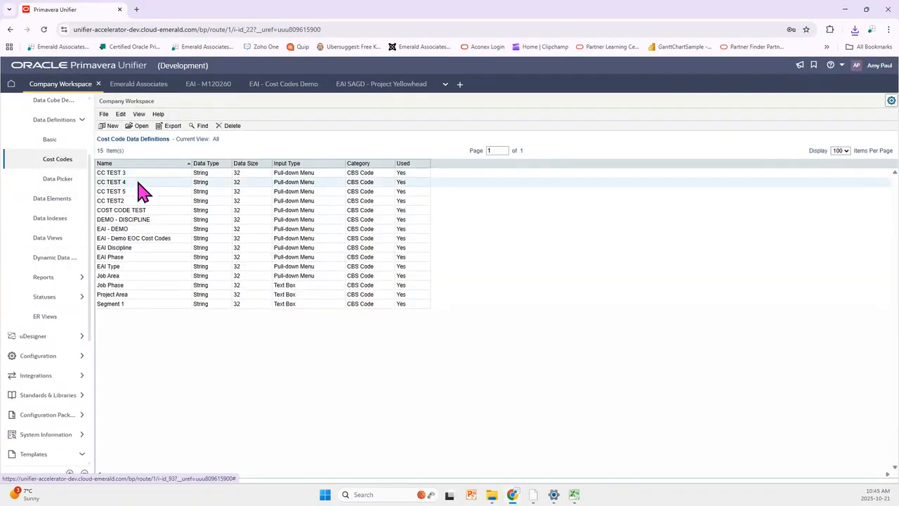
pyautogui.doubleClick(136, 220)
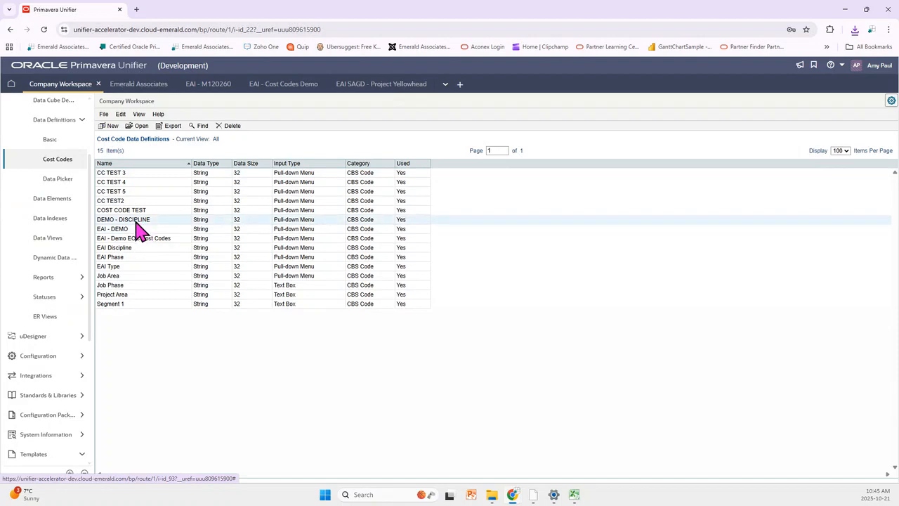
pyautogui.click(685, 130)
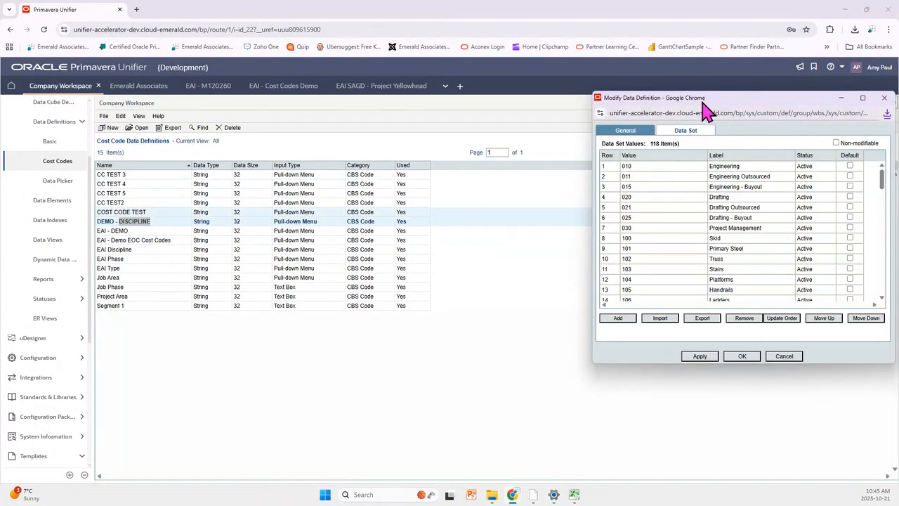
pyautogui.moveTo(702, 106); pyautogui.dragTo(216, 109)
pyautogui.moveTo(398, 177); pyautogui.dragTo(397, 312)
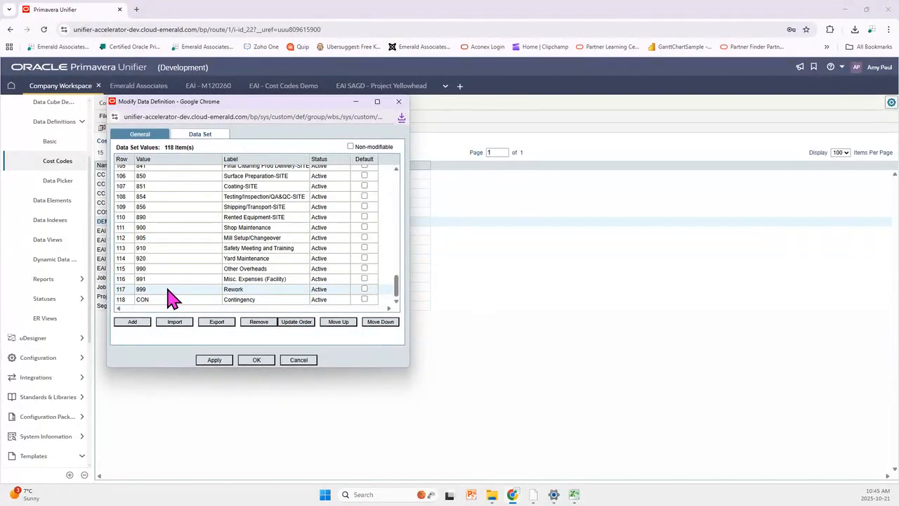
# Step: Switch to the CBS_Details (11) workbook in Excel and begin the WBS code in cell A8 with 999-0~~
pyautogui.moveTo(574, 494)
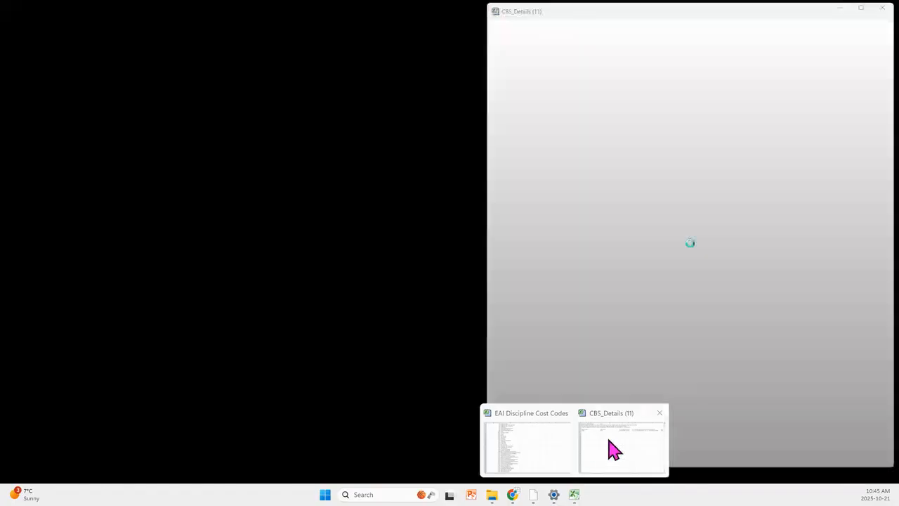
pyautogui.moveTo(544, 458)
pyautogui.click(612, 452)
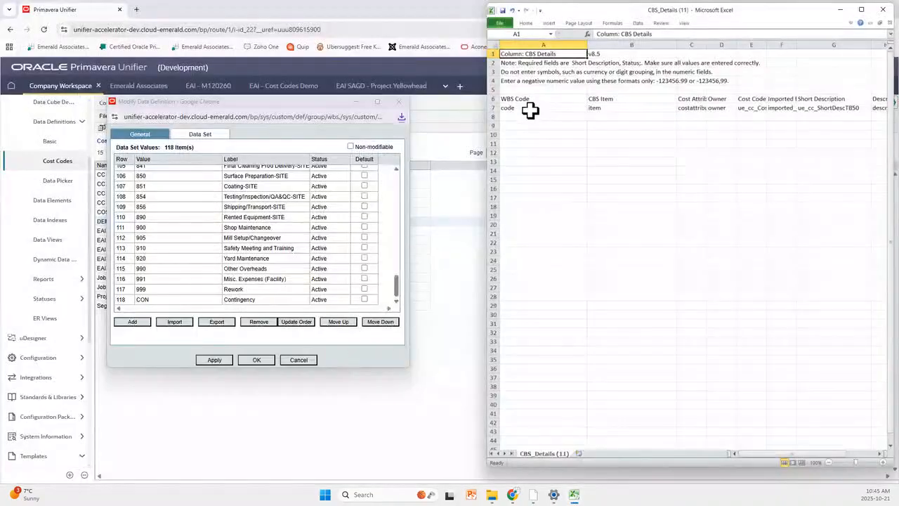
pyautogui.click(527, 117)
pyautogui.doubleClick(533, 115)
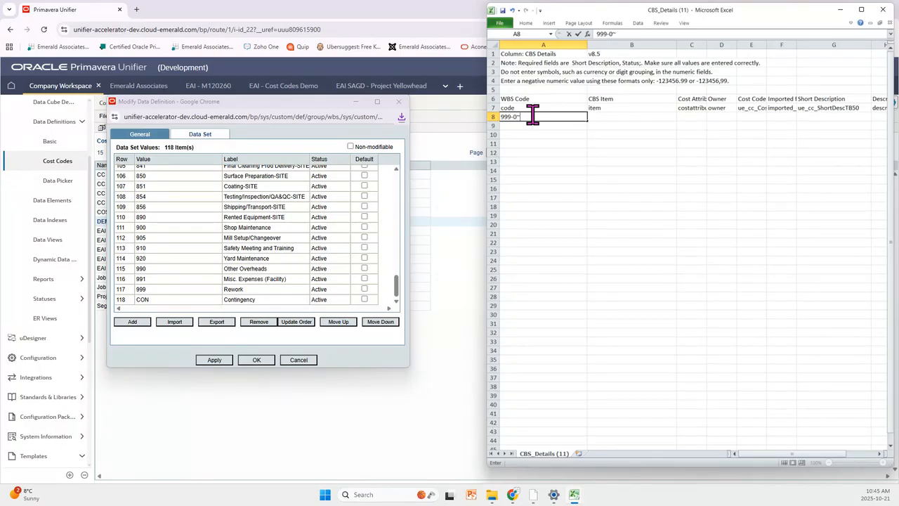
# Step: Close the discipline definition and open the EAI Type definition's data set to look up the type codes
pyautogui.click(359, 101)
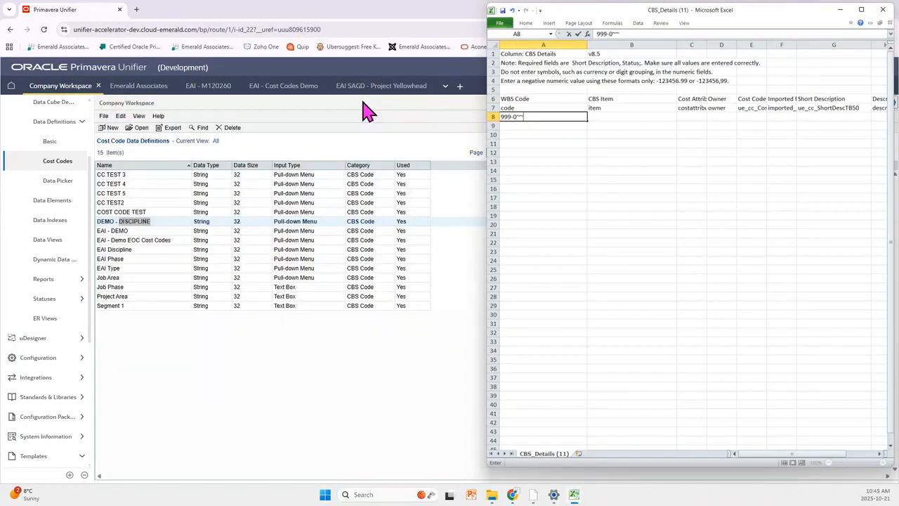
pyautogui.doubleClick(129, 268)
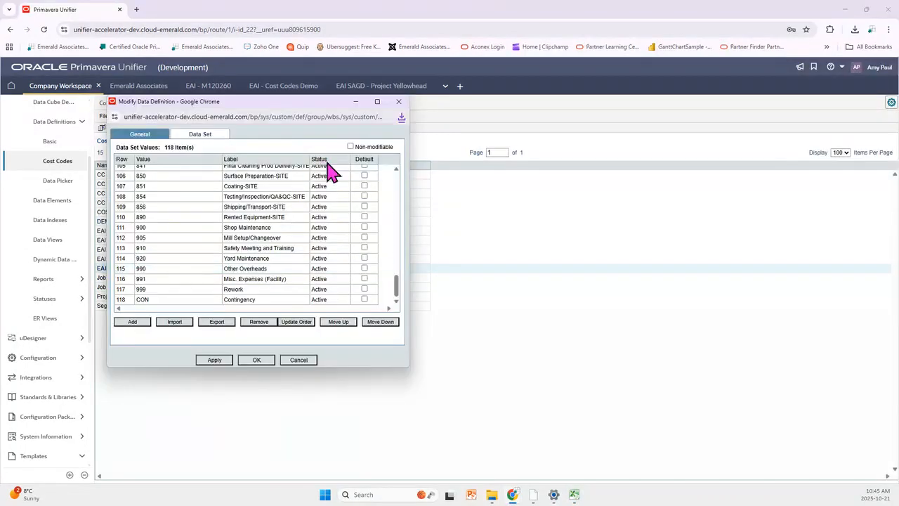
pyautogui.moveTo(294, 103); pyautogui.dragTo(278, 100)
pyautogui.click(382, 96)
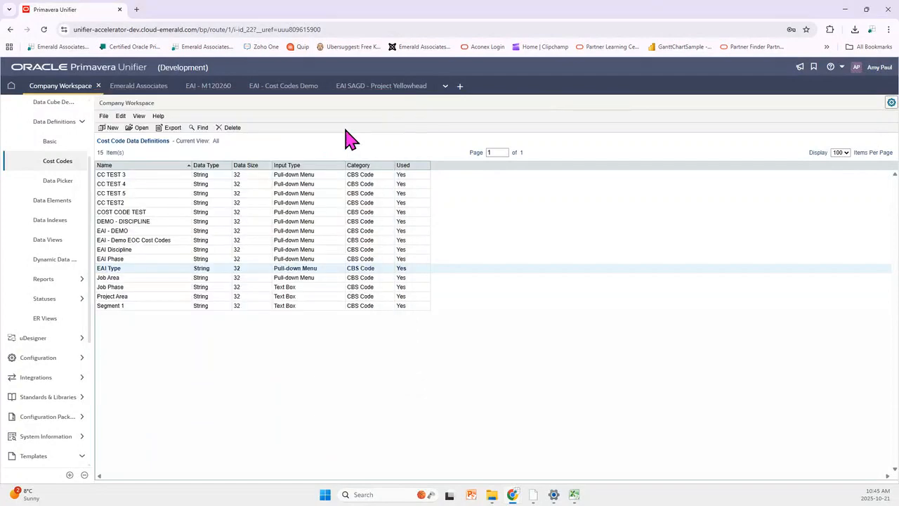
pyautogui.doubleClick(118, 269)
pyautogui.click(684, 129)
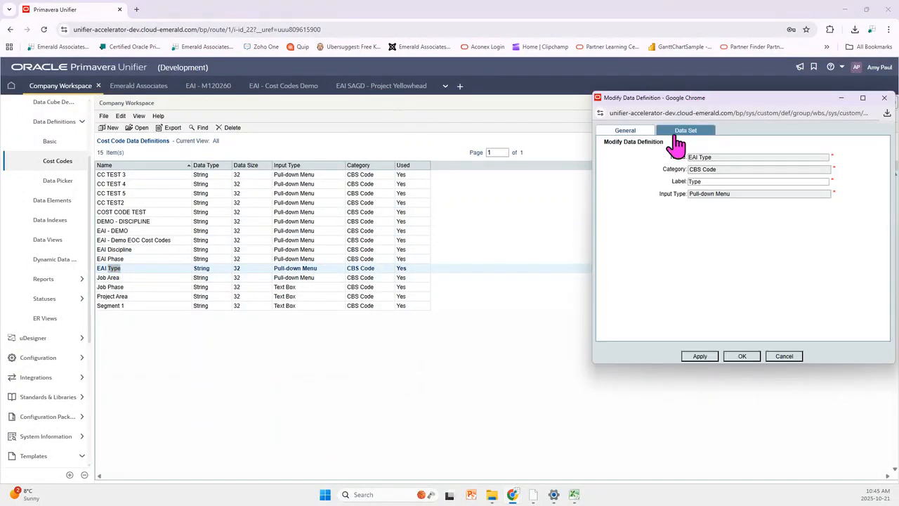
pyautogui.moveTo(691, 98); pyautogui.dragTo(267, 111)
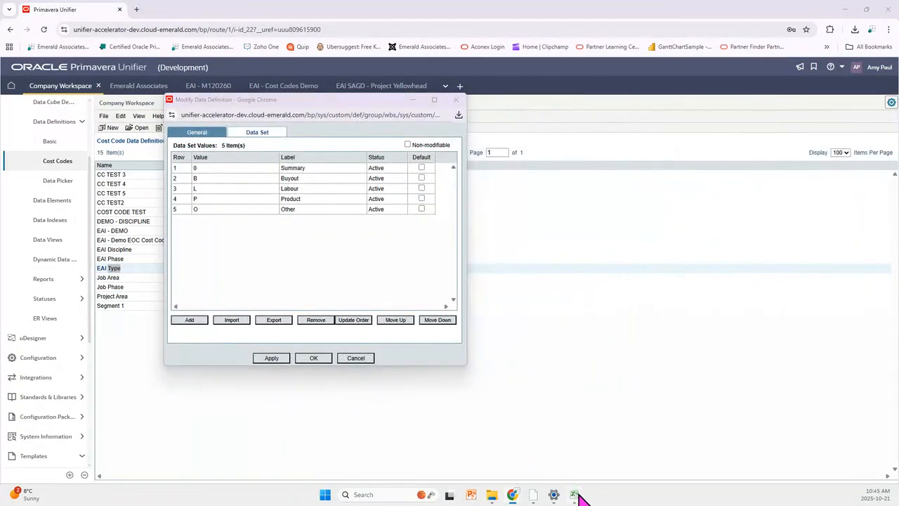
# Step: Complete row 8 of CBS_Details (11) with WBS code 999-0~~999-L and "Rework - Labour" as CBS Item and Short Description
pyautogui.moveTo(576, 490)
pyautogui.click(610, 455)
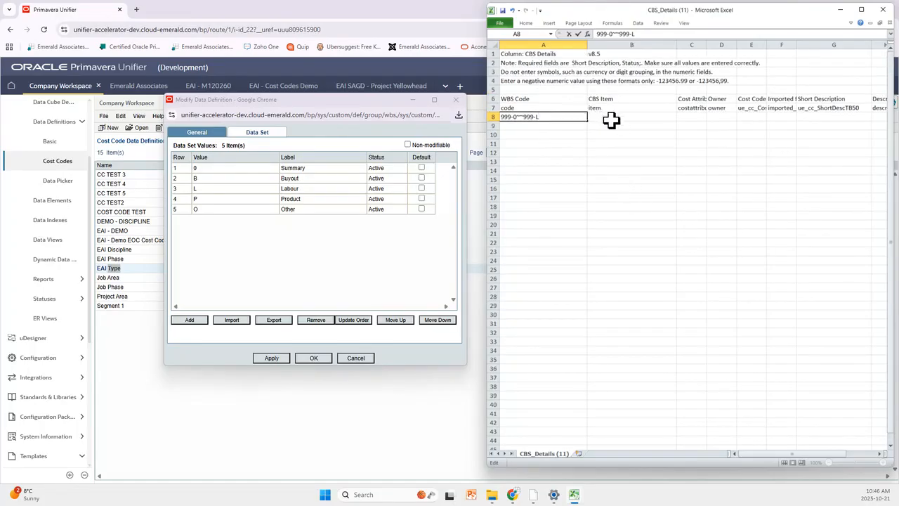
pyautogui.click(611, 121)
pyautogui.doubleClick(633, 117)
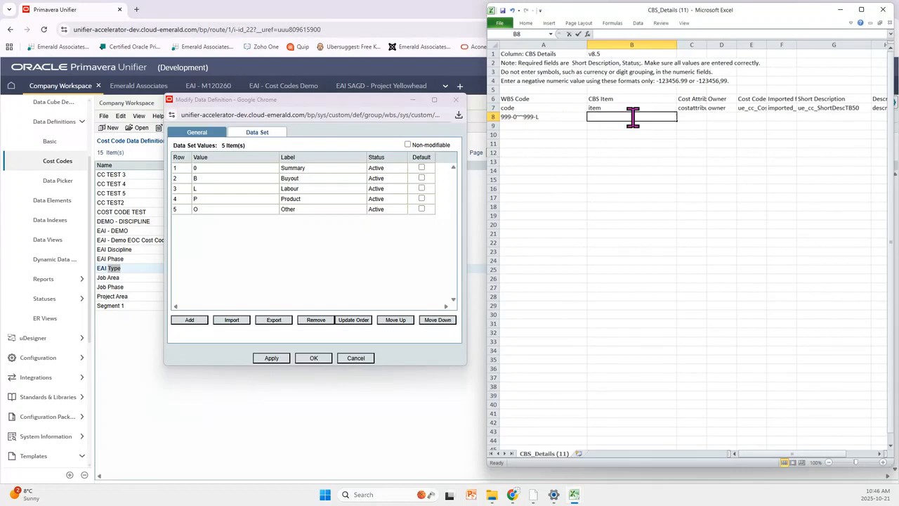
pyautogui.write('Rework - Labour')
pyautogui.click(822, 119)
pyautogui.write('Rework - Labour')
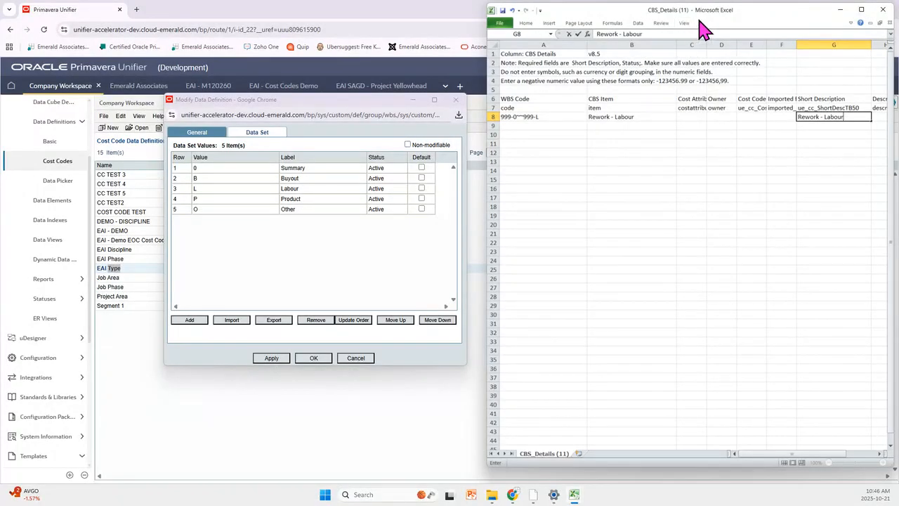
# Step: Open the Cost Sheet for Import file from the Cost Sheets Webinar folder and close CBS_Details (11) without saving
pyautogui.moveTo(700, 26); pyautogui.dragTo(573, 28)
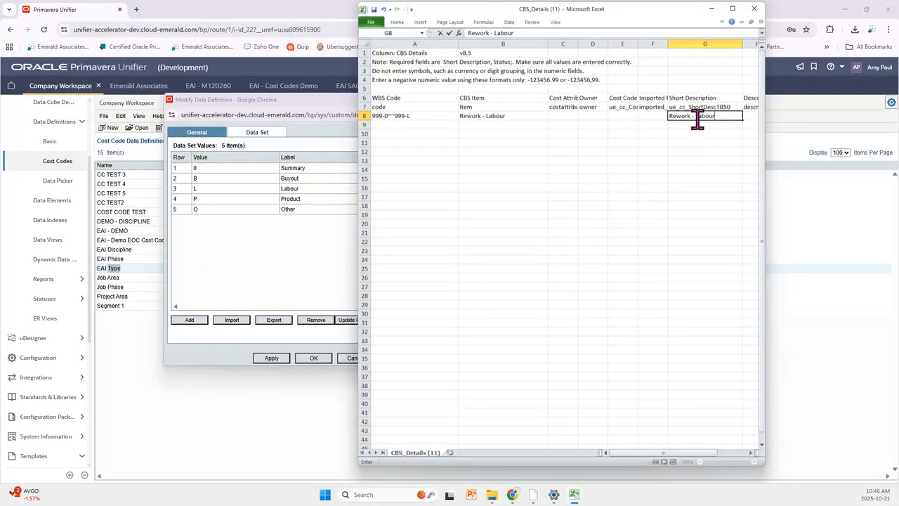
pyautogui.click(493, 493)
pyautogui.click(195, 300)
pyautogui.doubleClick(194, 288)
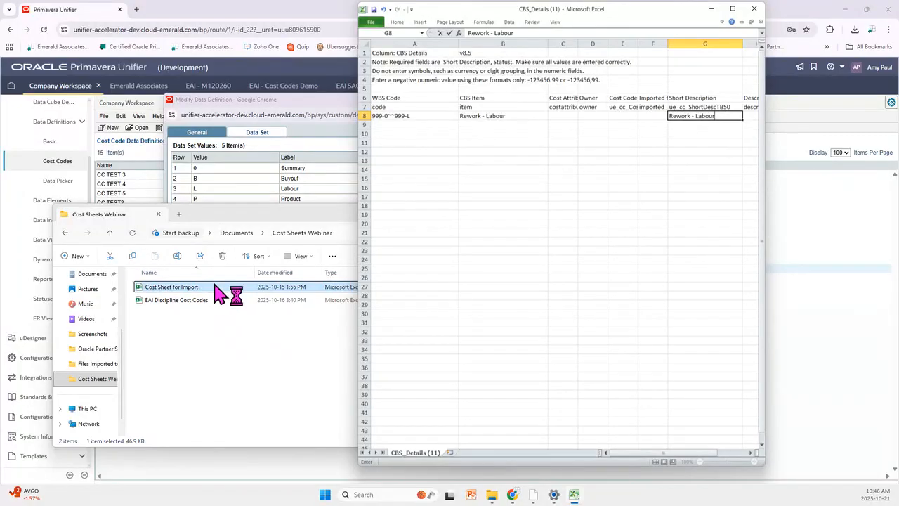
pyautogui.click(713, 10)
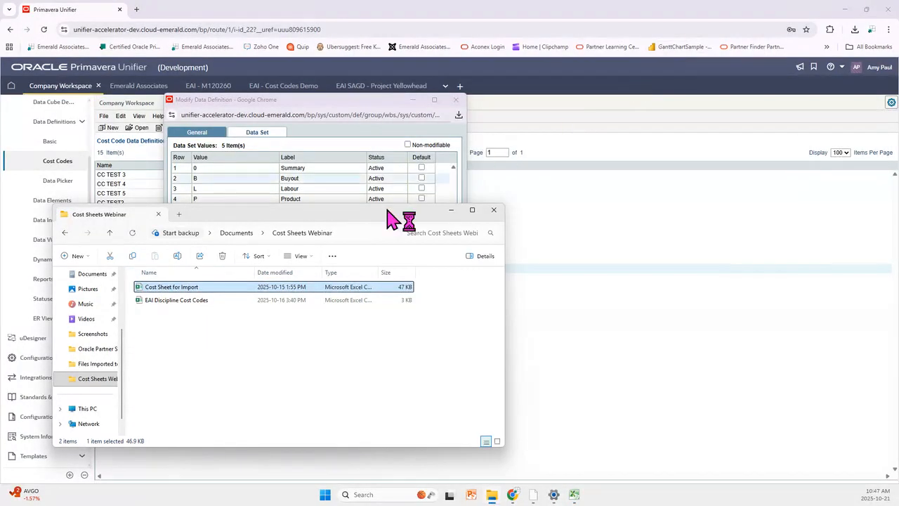
pyautogui.rightClick(208, 293)
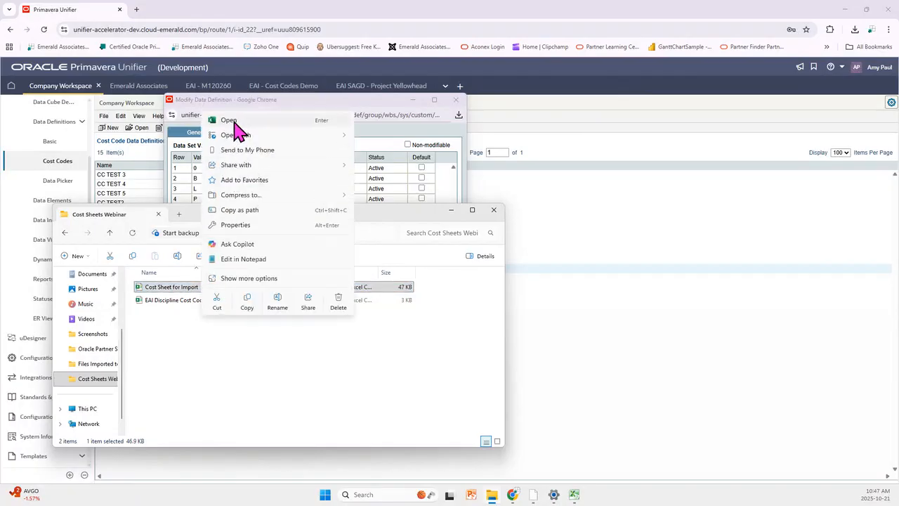
pyautogui.click(195, 357)
pyautogui.doubleClick(180, 288)
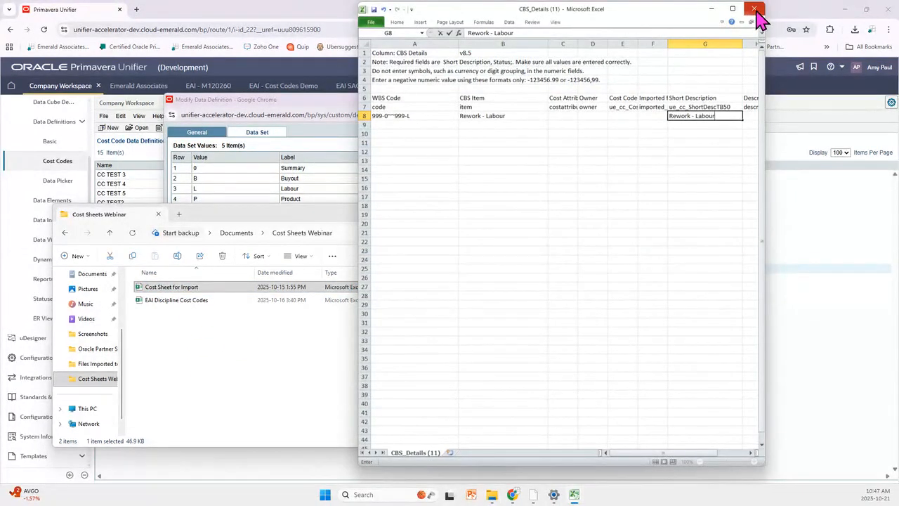
pyautogui.click(755, 10)
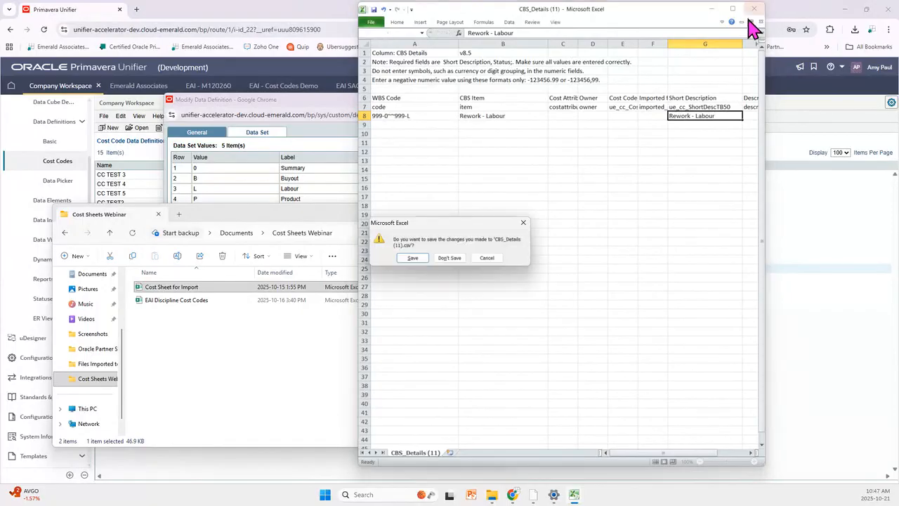
pyautogui.click(443, 259)
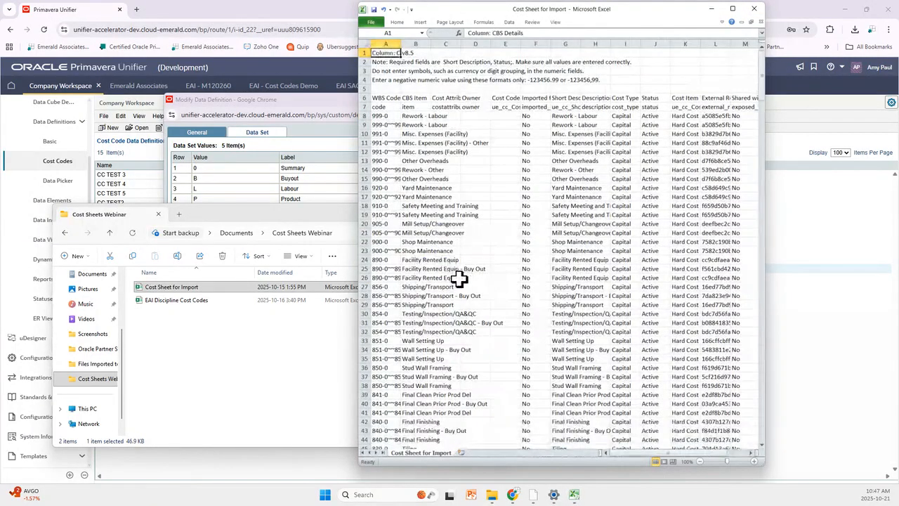
# Step: Widen the WBS Code and CBS Item columns of the maximized Cost Sheet for Import workbook, review its rows, and minimize it
pyautogui.click(733, 8)
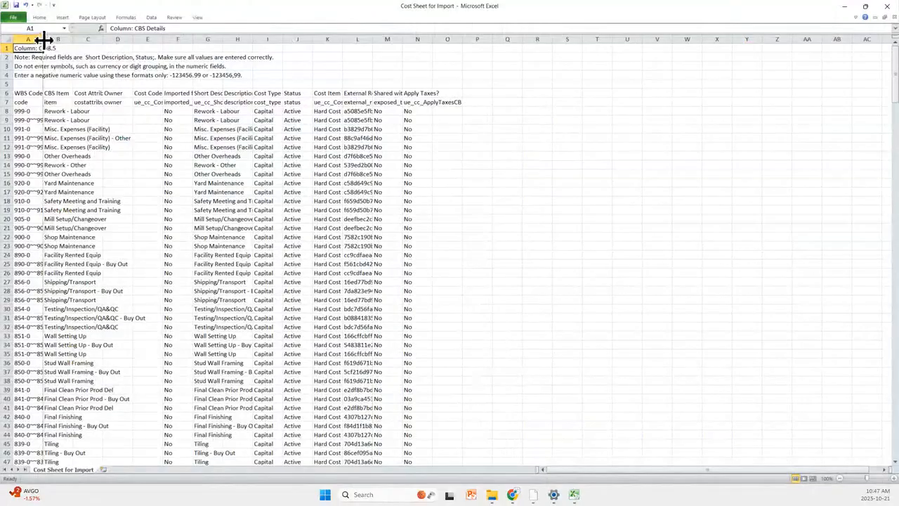
pyautogui.moveTo(43, 39); pyautogui.dragTo(251, 40)
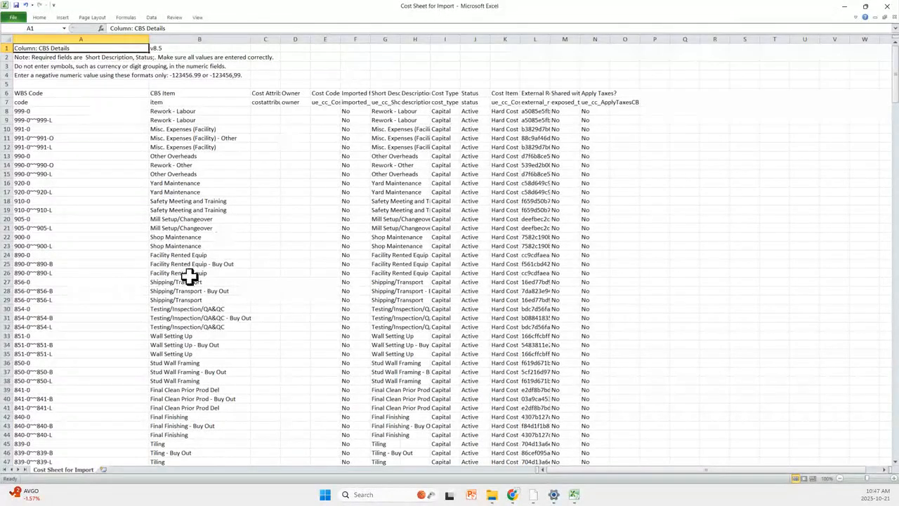
pyautogui.scroll(-2, 91, 222)
pyautogui.scroll(-4, 90, 223)
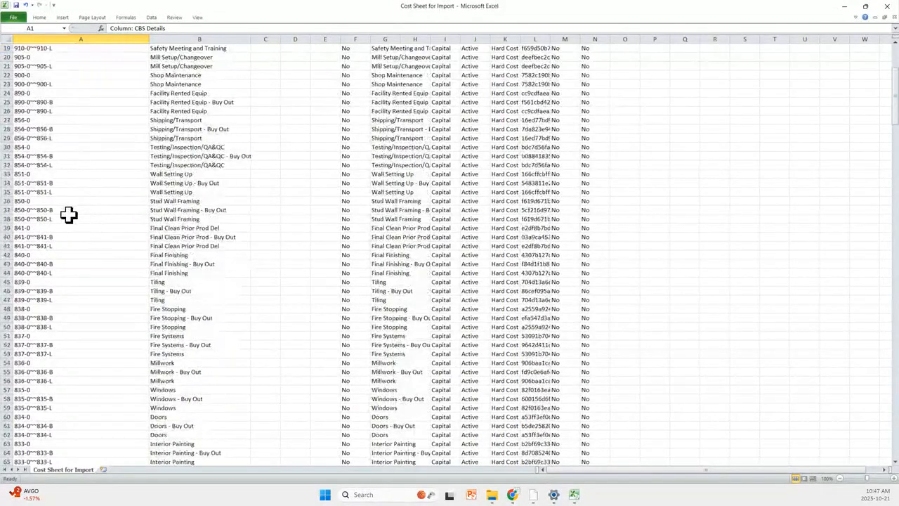
pyautogui.click(20, 210)
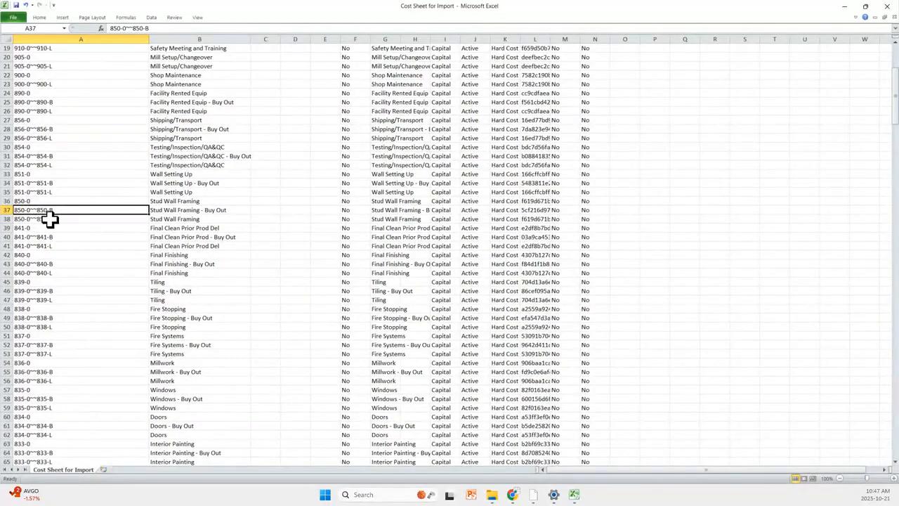
pyautogui.scroll(-20, 375, 251)
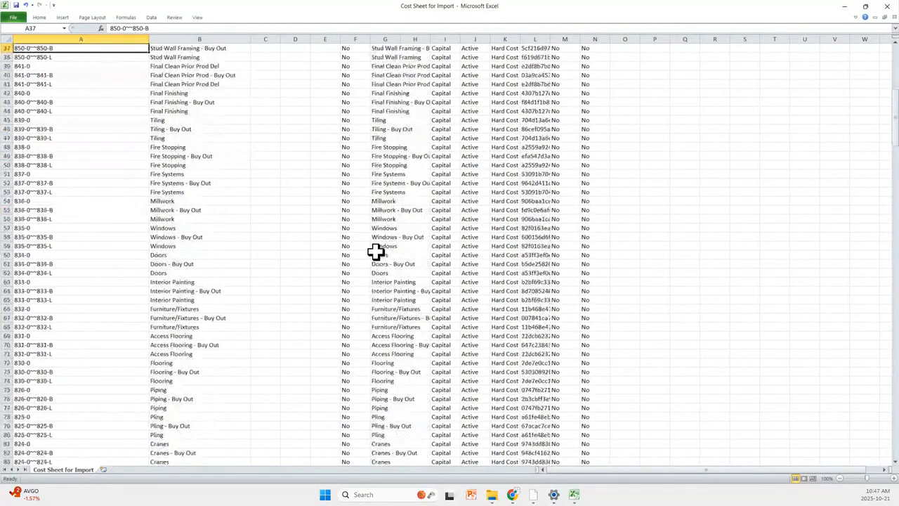
pyautogui.scroll(-20, 376, 251)
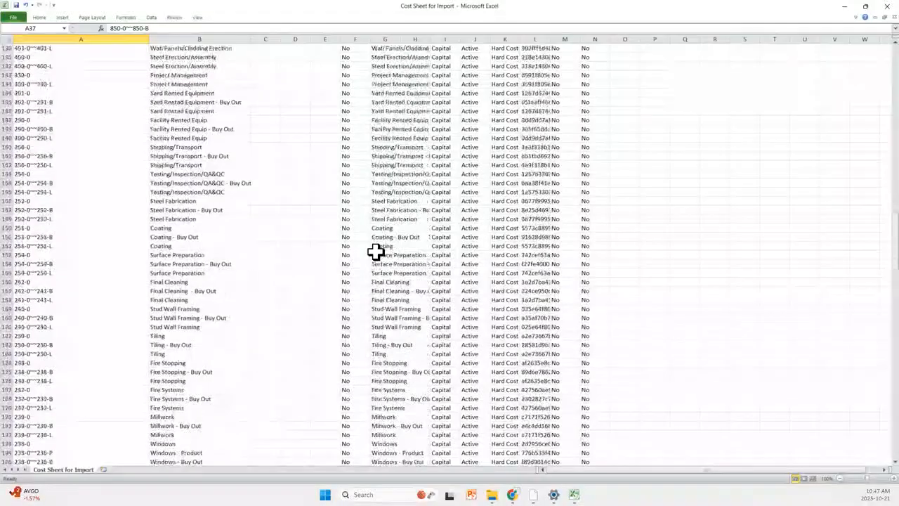
pyautogui.scroll(-6, 376, 251)
pyautogui.scroll(17, 376, 251)
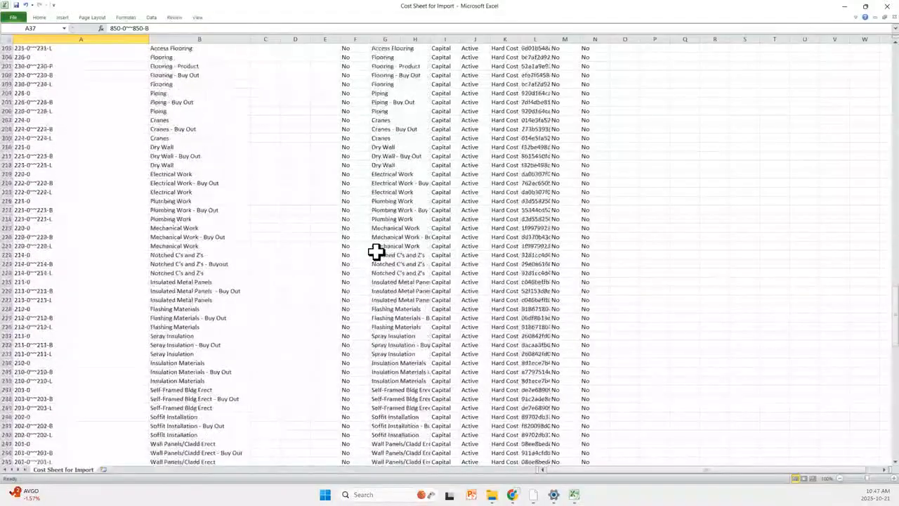
pyautogui.scroll(20, 375, 251)
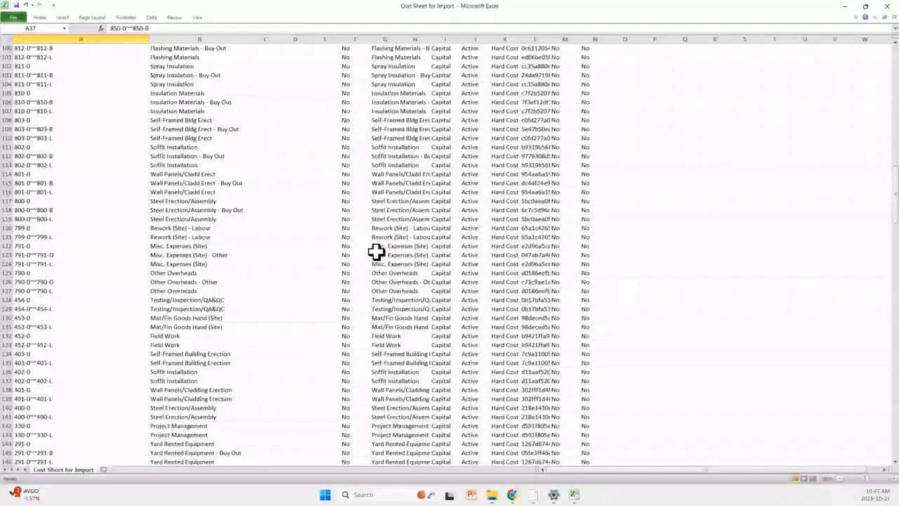
pyautogui.scroll(9, 376, 251)
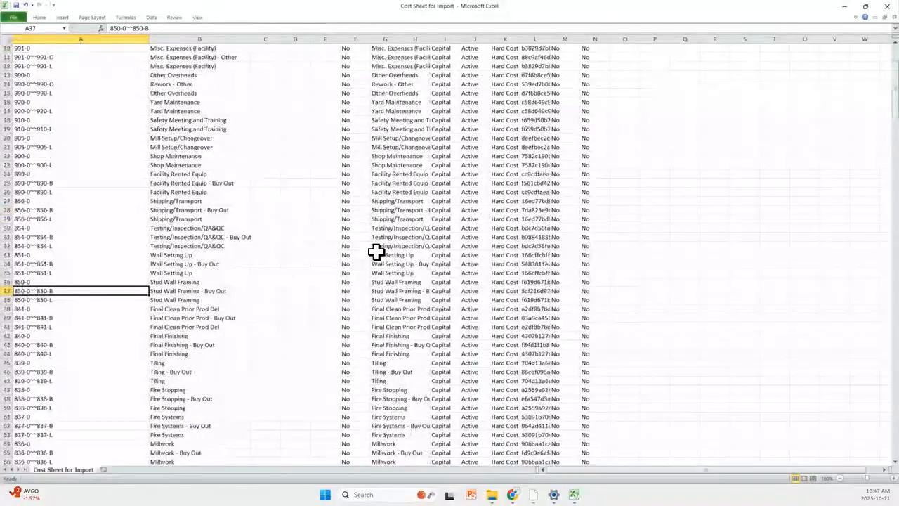
pyautogui.scroll(3, 376, 252)
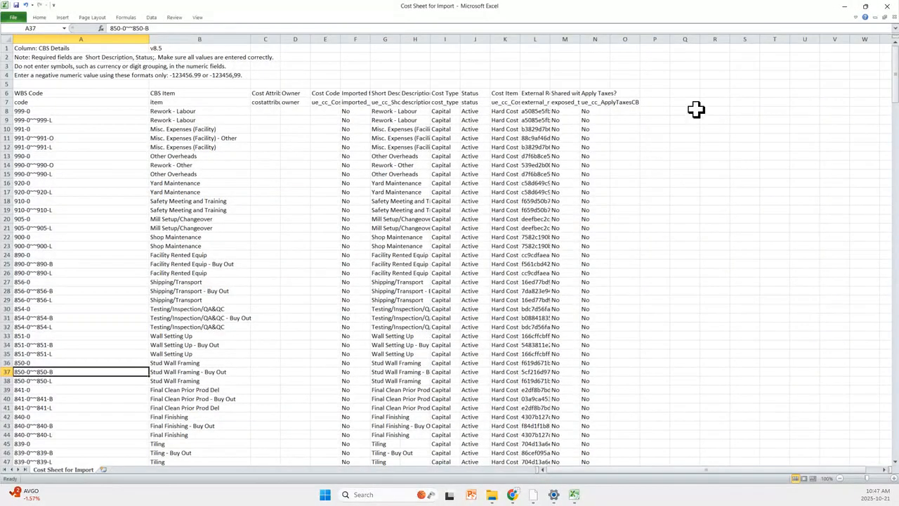
pyautogui.click(845, 7)
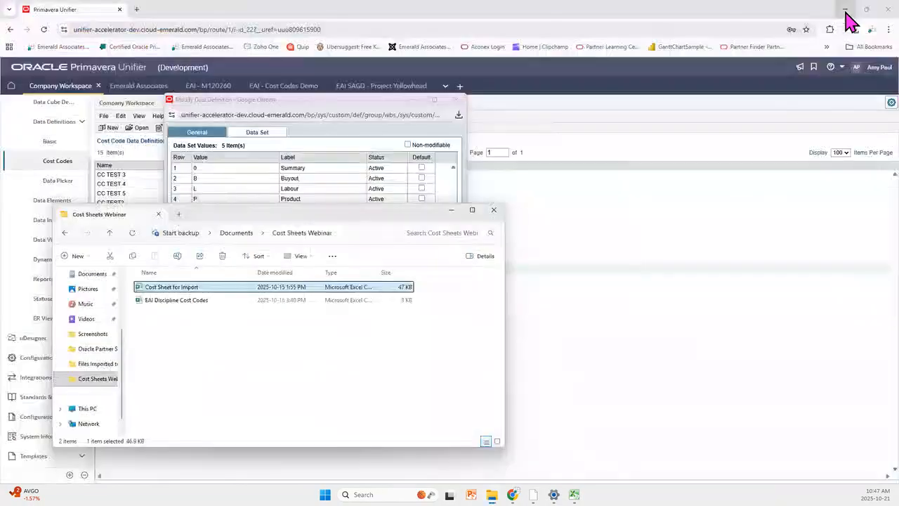
# Step: Minimize the Cost Sheets Webinar folder, close the data definition window, and return to the EAI - Cost Codes Demo project's cost sheet
pyautogui.click(453, 211)
pyautogui.click(455, 100)
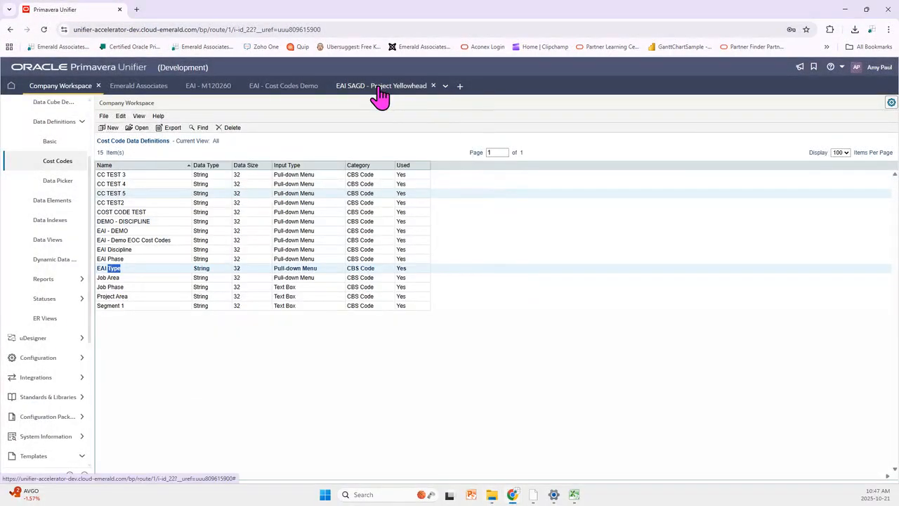
pyautogui.click(274, 88)
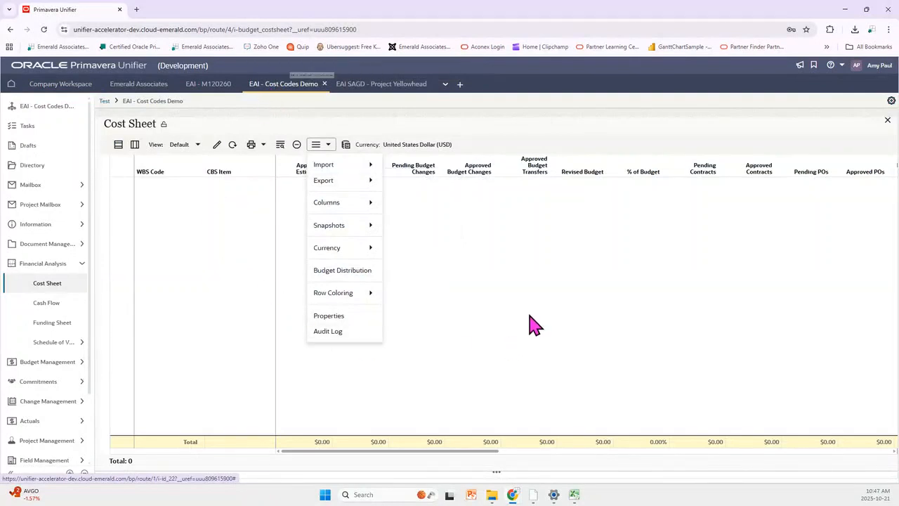
pyautogui.click(494, 300)
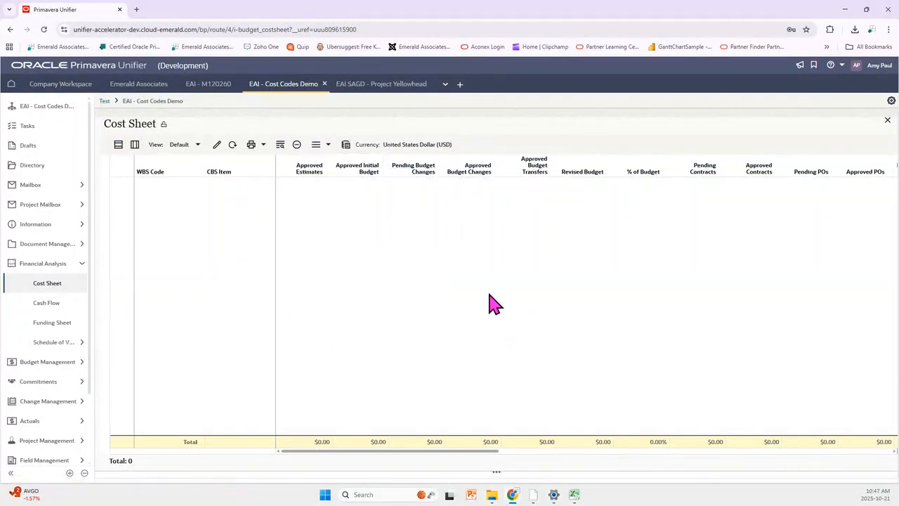
# Step: Import the Cost Sheet for Import CSV file from the Cost Sheets Webinar folder into the project's cost sheet
pyautogui.click(327, 145)
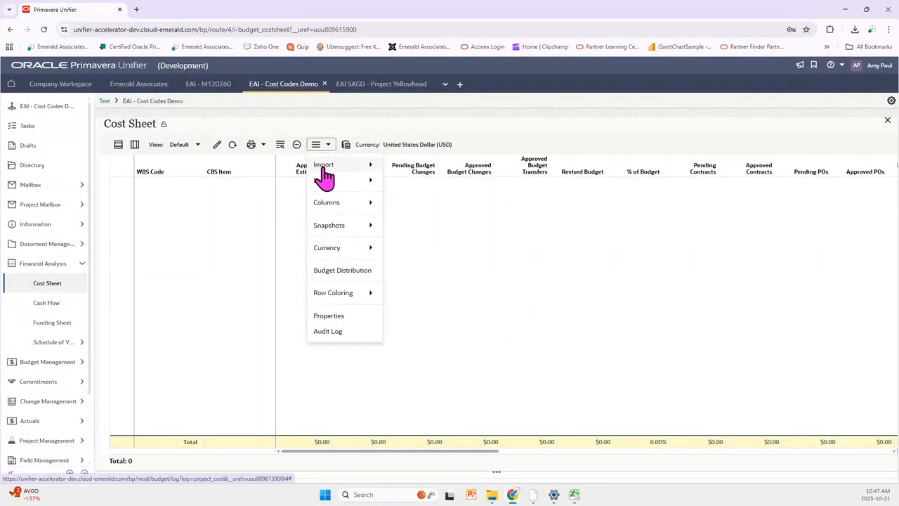
pyautogui.moveTo(325, 167)
pyautogui.click(395, 187)
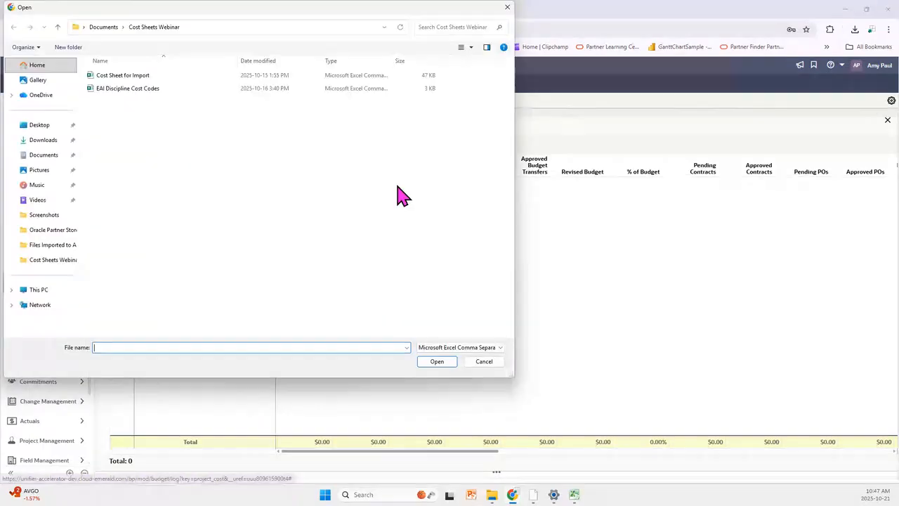
pyautogui.click(126, 77)
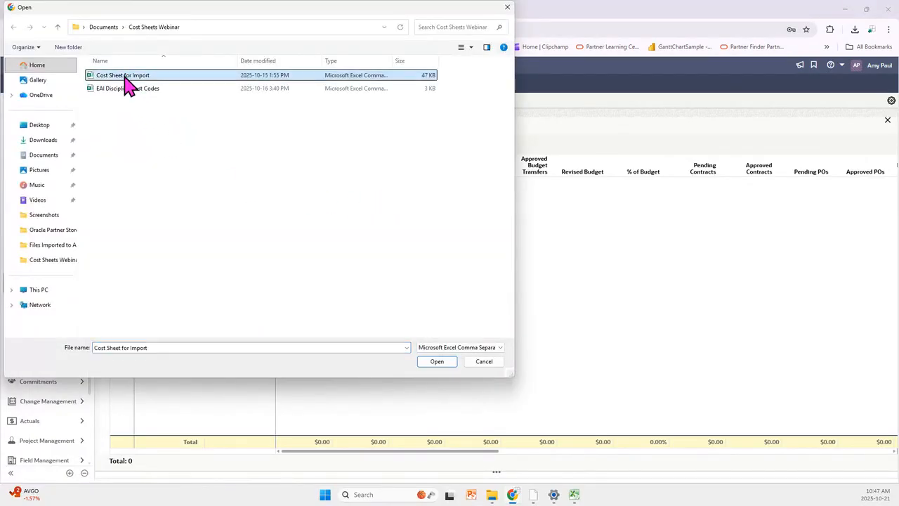
pyautogui.click(438, 364)
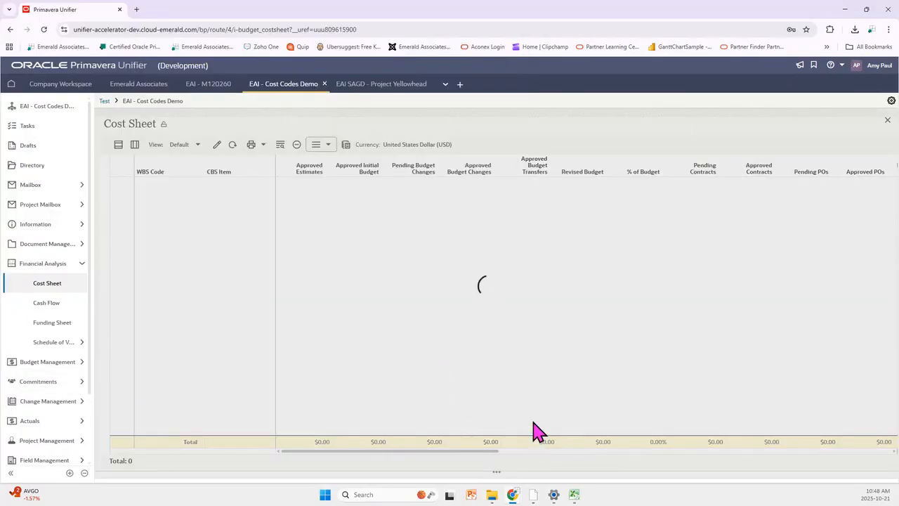